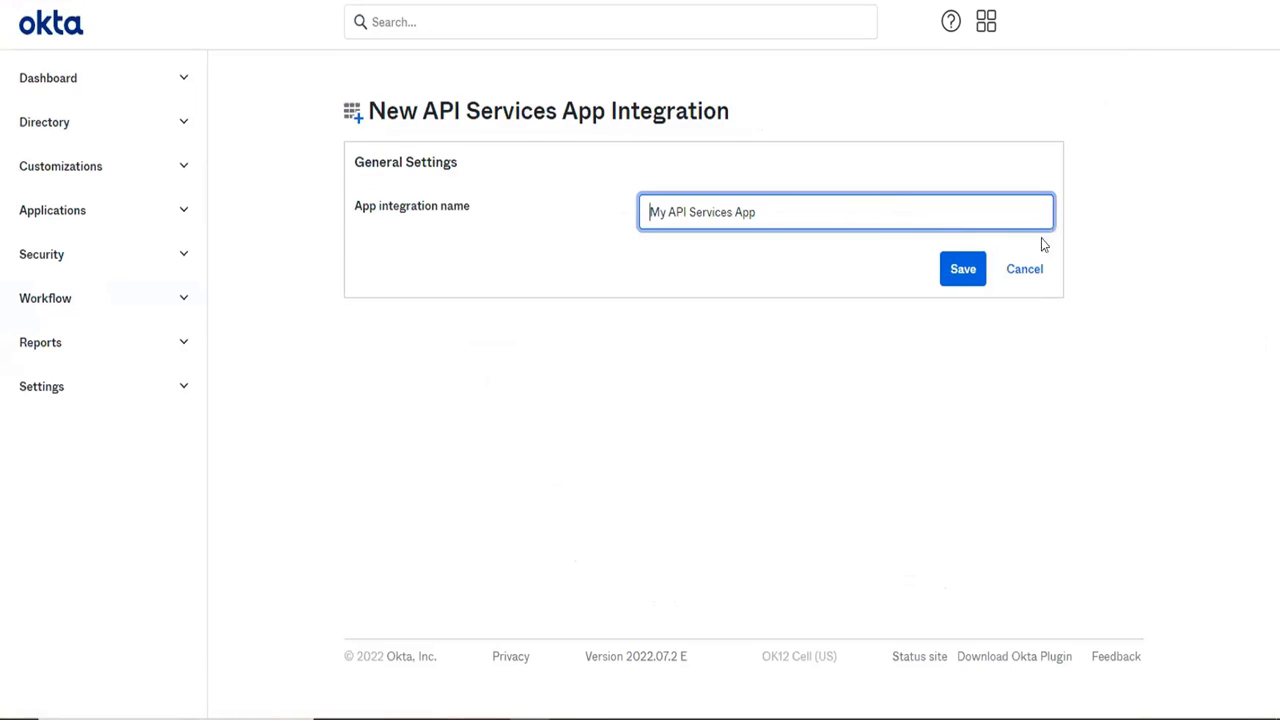
Cancel the new API Services app integration and find Zoom in the app integration catalog, opening its SAML integration page.
{"action": "left_click", "coordinate": [1025, 282]}
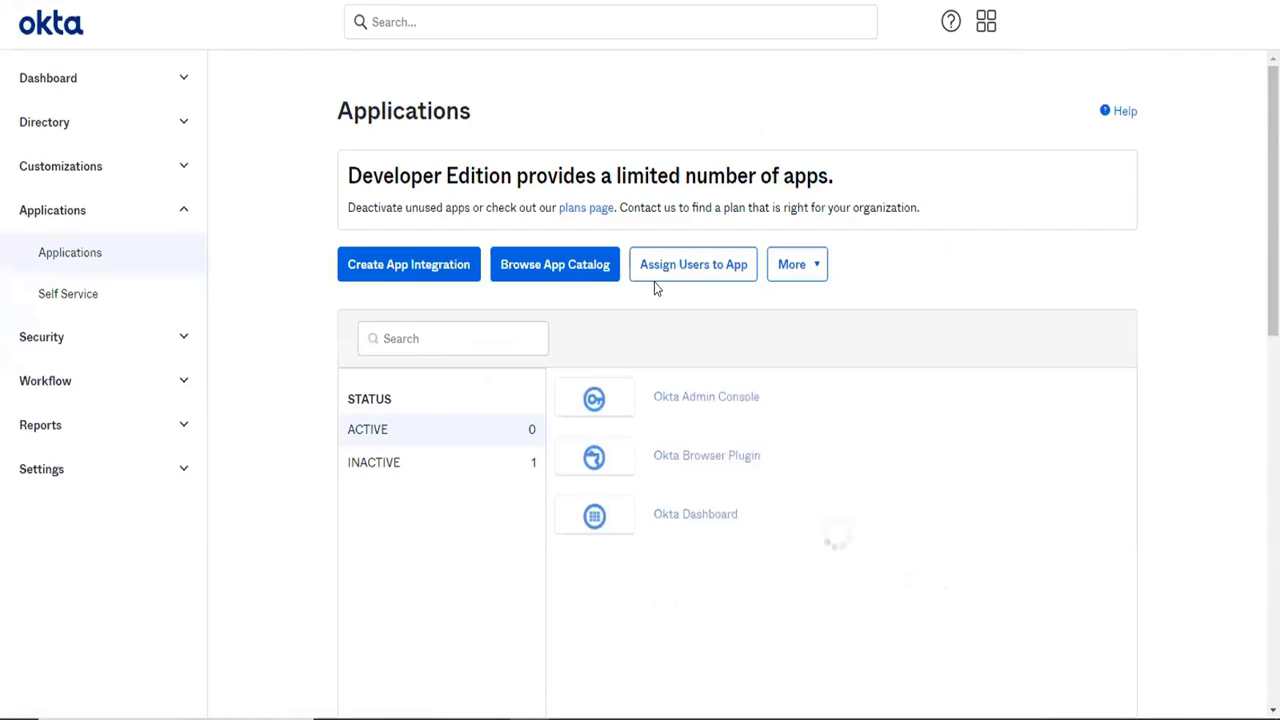
{"action": "left_click", "coordinate": [555, 275]}
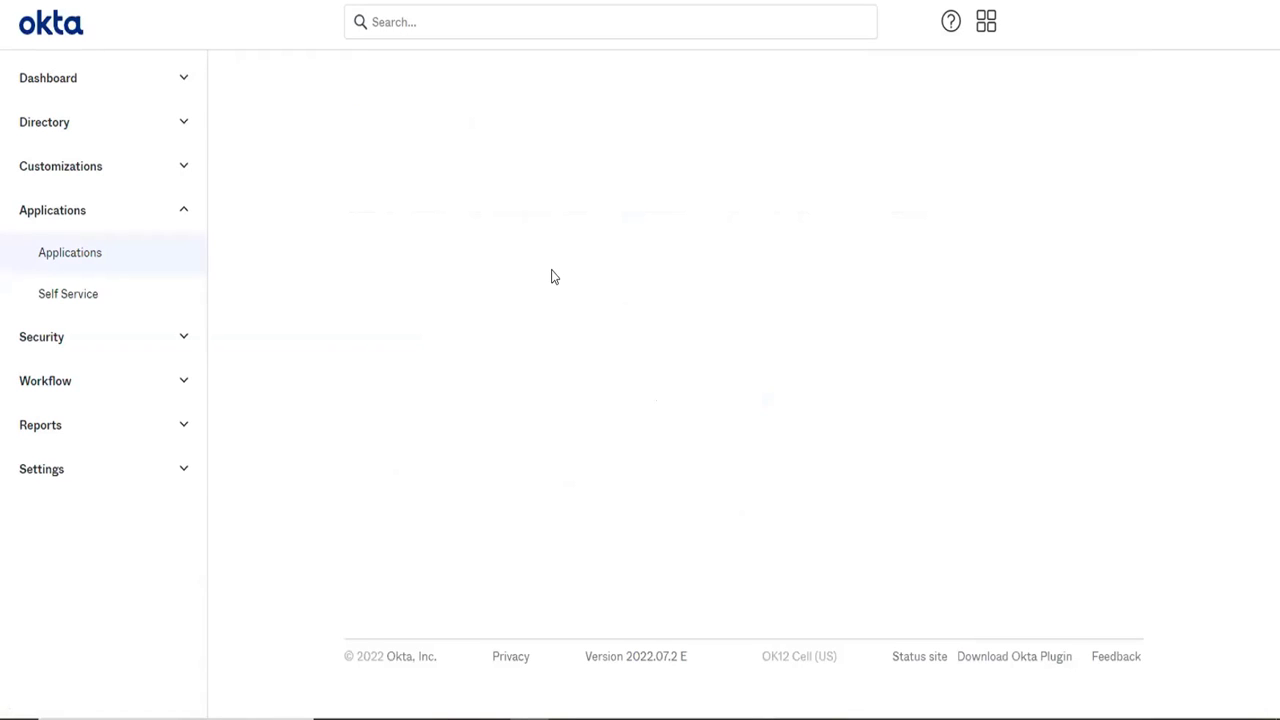
{"action": "left_click", "coordinate": [681, 221]}
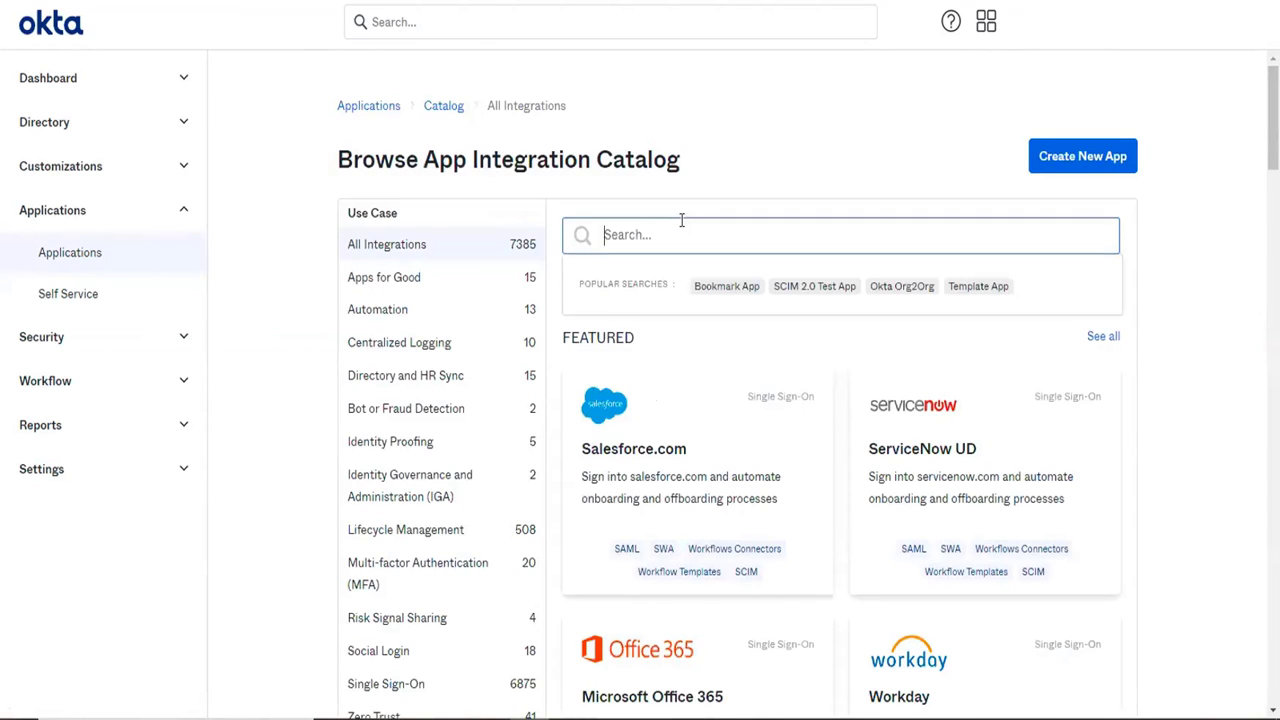
{"action": "type", "text": "z"}
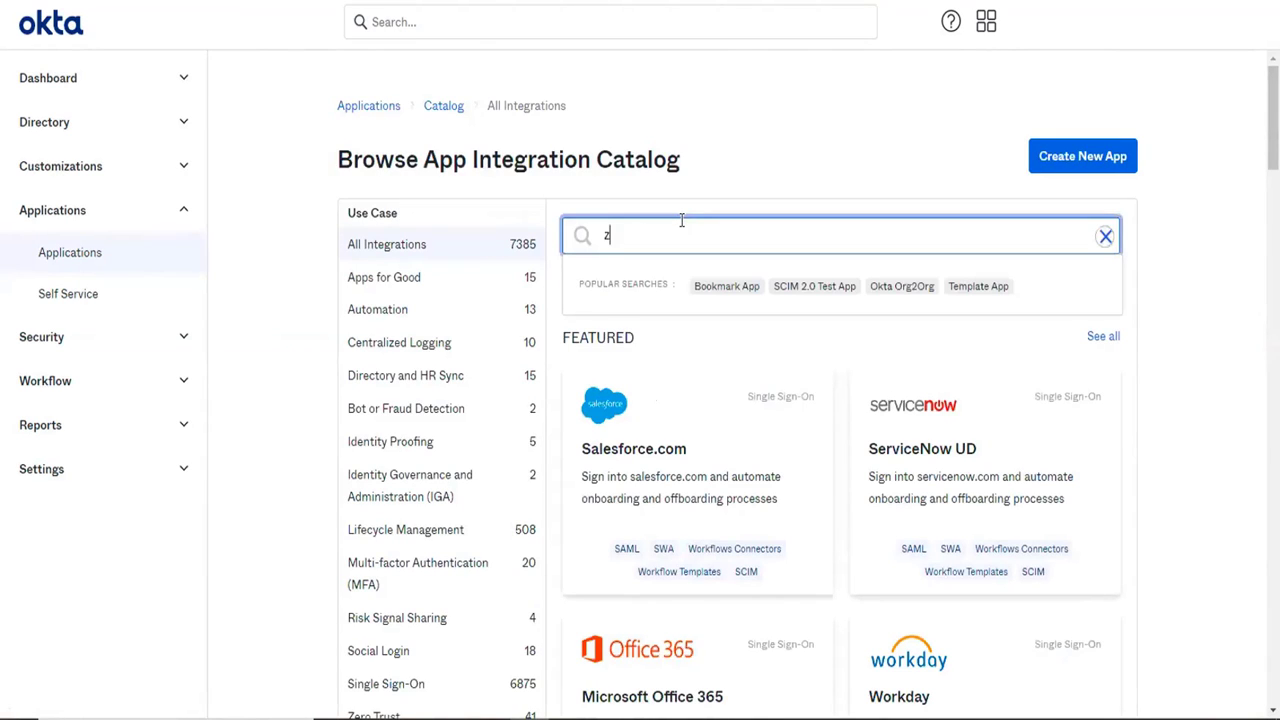
{"action": "type", "text": "oom"}
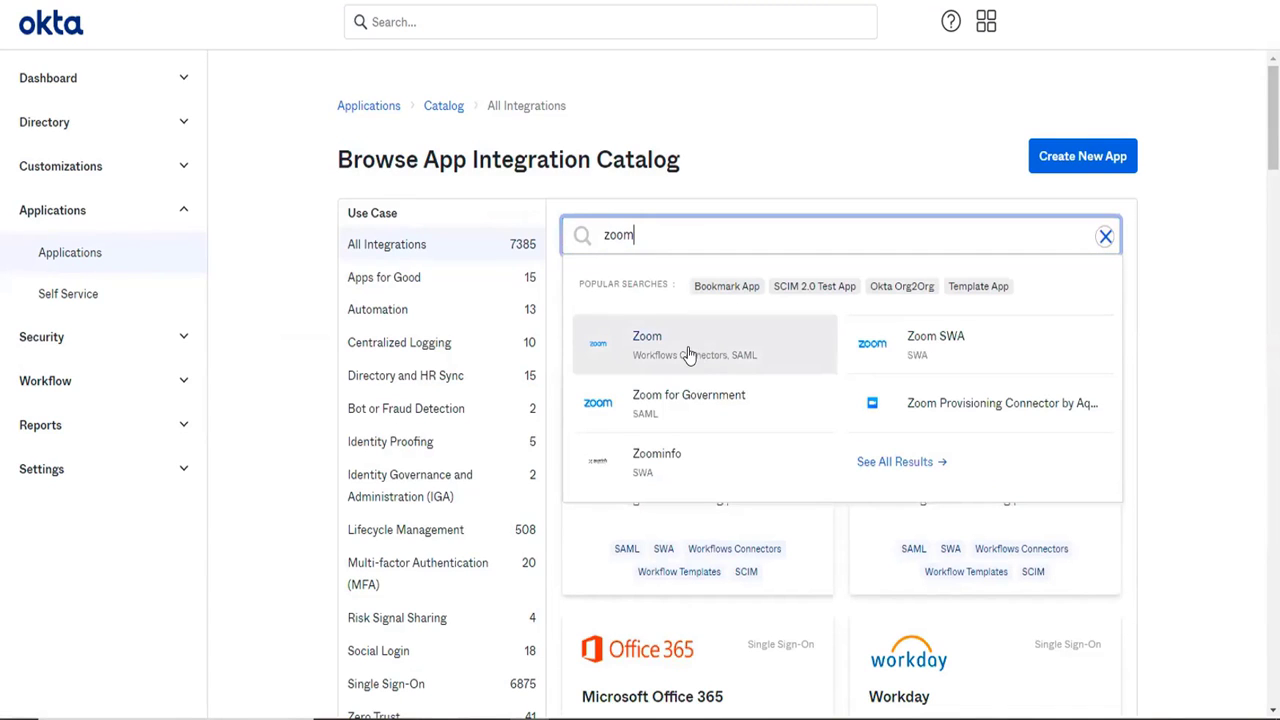
{"action": "left_click", "coordinate": [688, 354]}
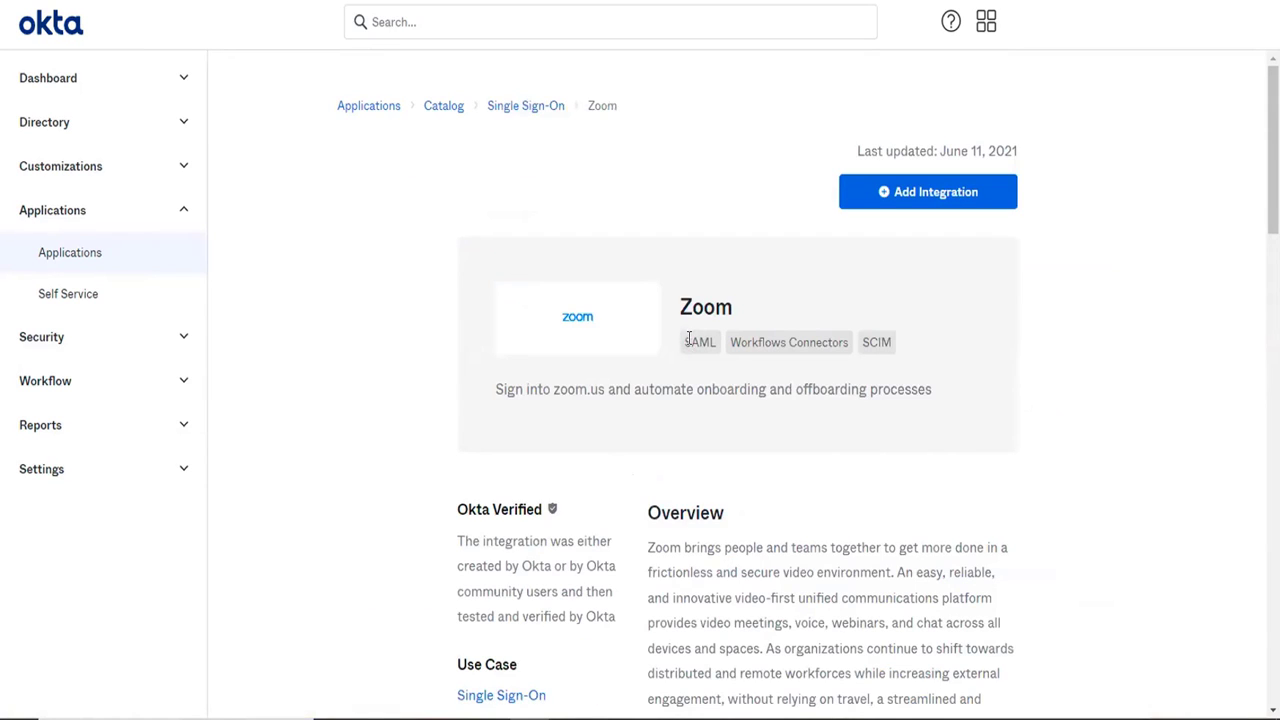
Examine the Zoom integration's supported capabilities (SAML, Workflows Connectors, SCIM) and its overview and functionality details.
{"action": "left_click_drag", "start_coordinate": [688, 340], "coordinate": [912, 357]}
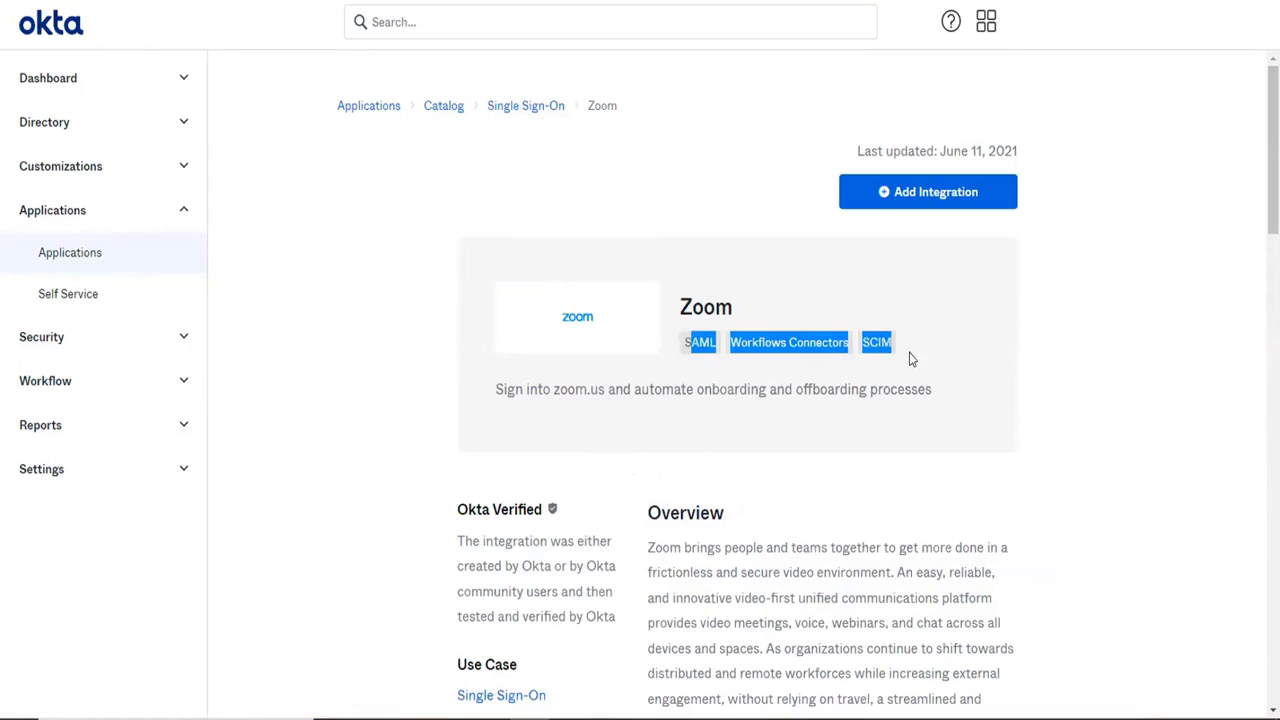
{"action": "double_click", "coordinate": [690, 340]}
{"action": "triple_click", "coordinate": [796, 348]}
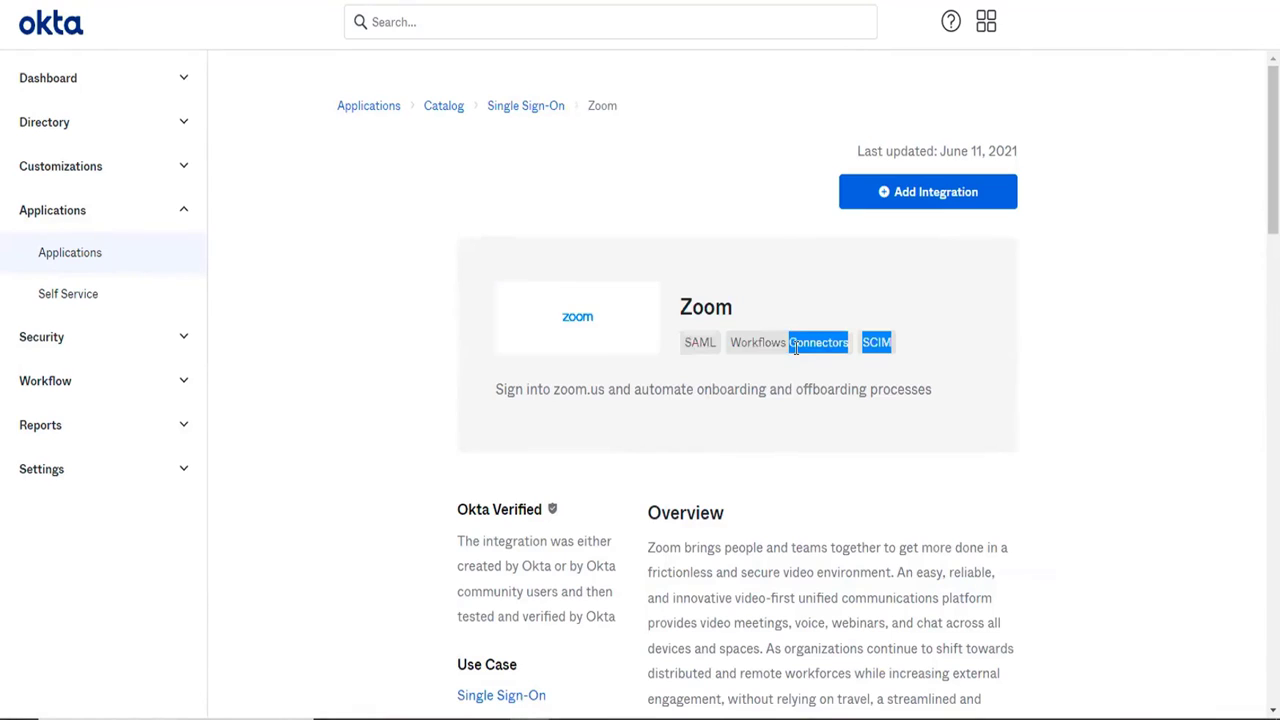
{"action": "left_click", "coordinate": [796, 348]}
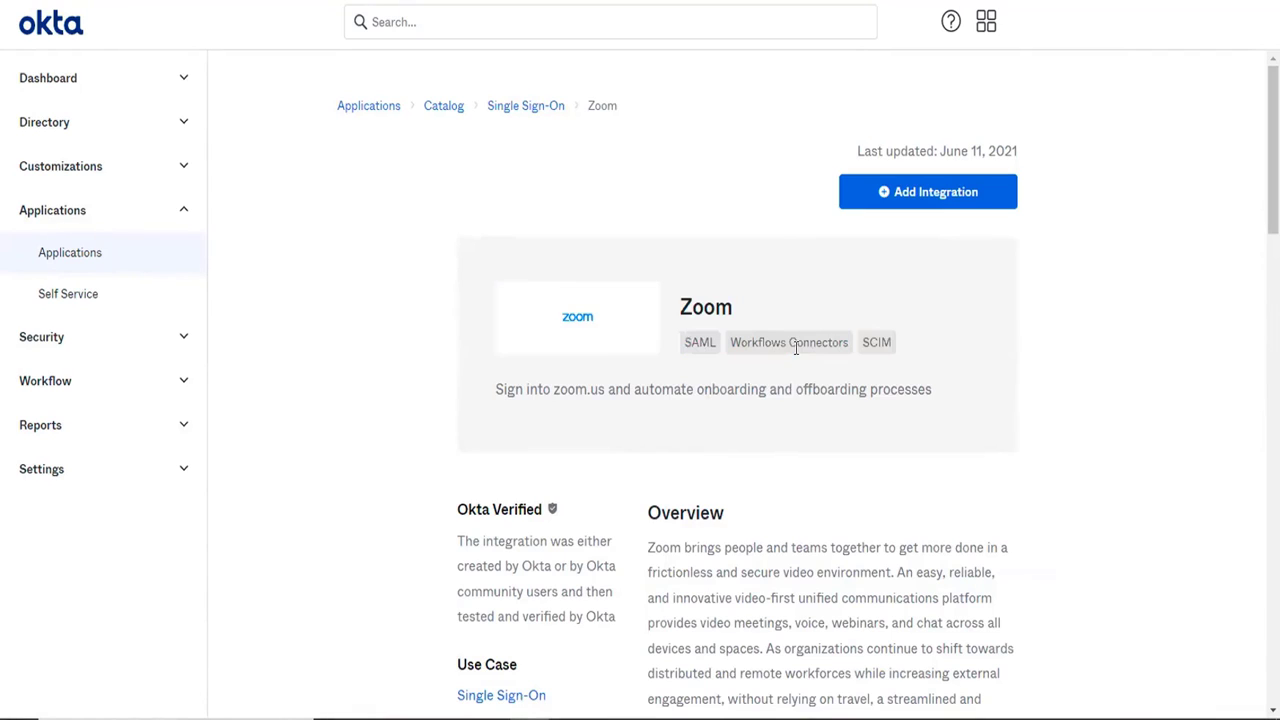
{"action": "double_click", "coordinate": [868, 338]}
{"action": "triple_click", "coordinate": [706, 346]}
{"action": "left_click", "coordinate": [706, 348]}
{"action": "scroll", "coordinate": [706, 348], "scroll_direction": "down", "scroll_amount": 5}
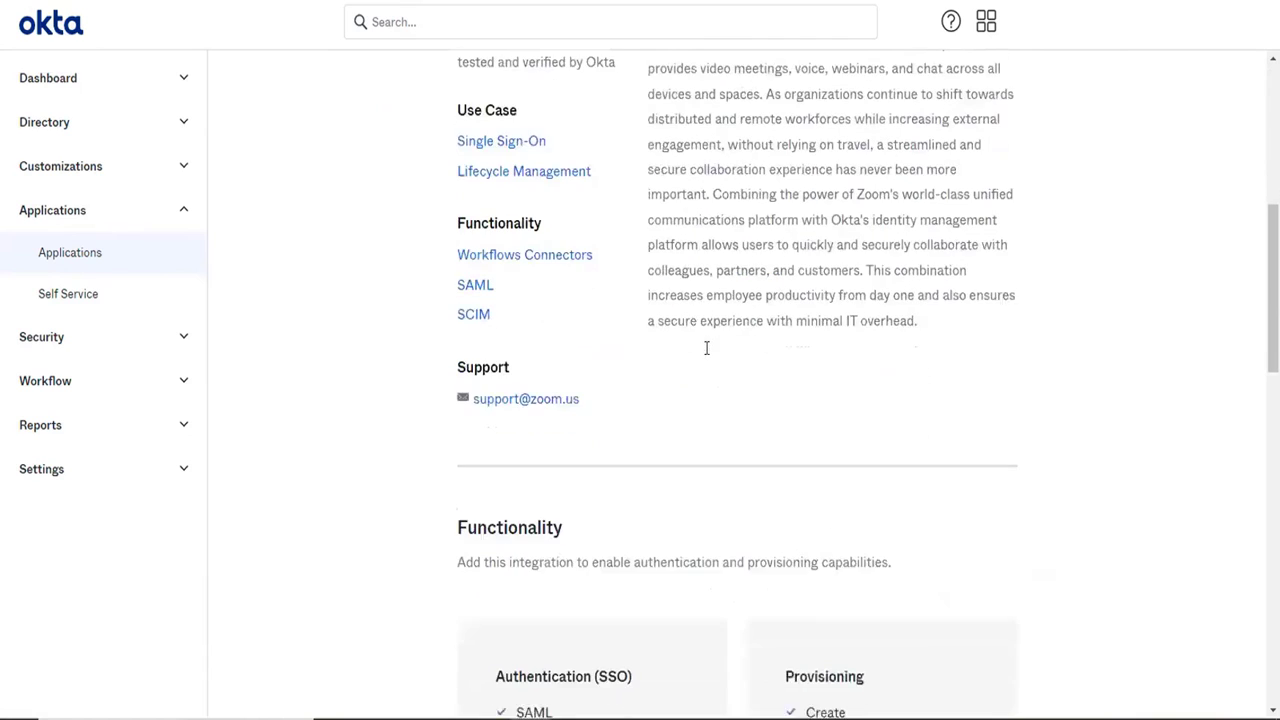
{"action": "scroll", "coordinate": [706, 348], "scroll_direction": "up", "scroll_amount": 5}
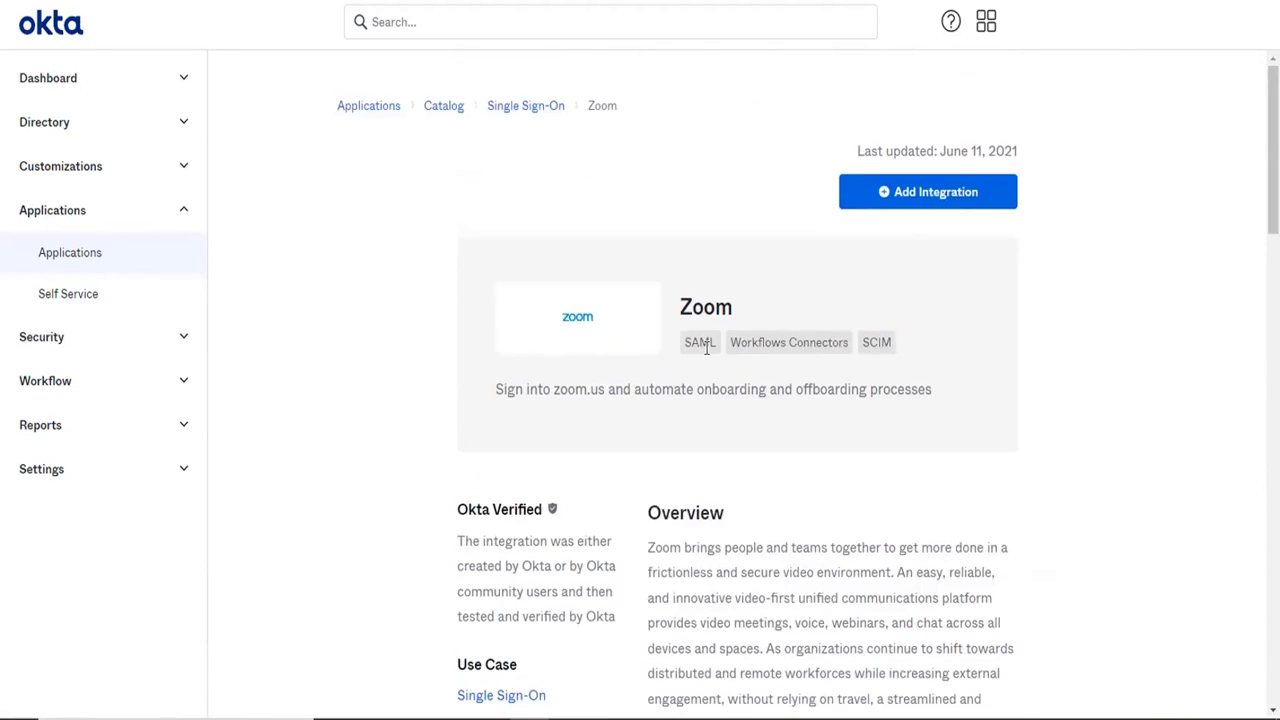
Add the Zoom integration with the subdomain "sap", keeping the default application label.
{"action": "left_click", "coordinate": [887, 188]}
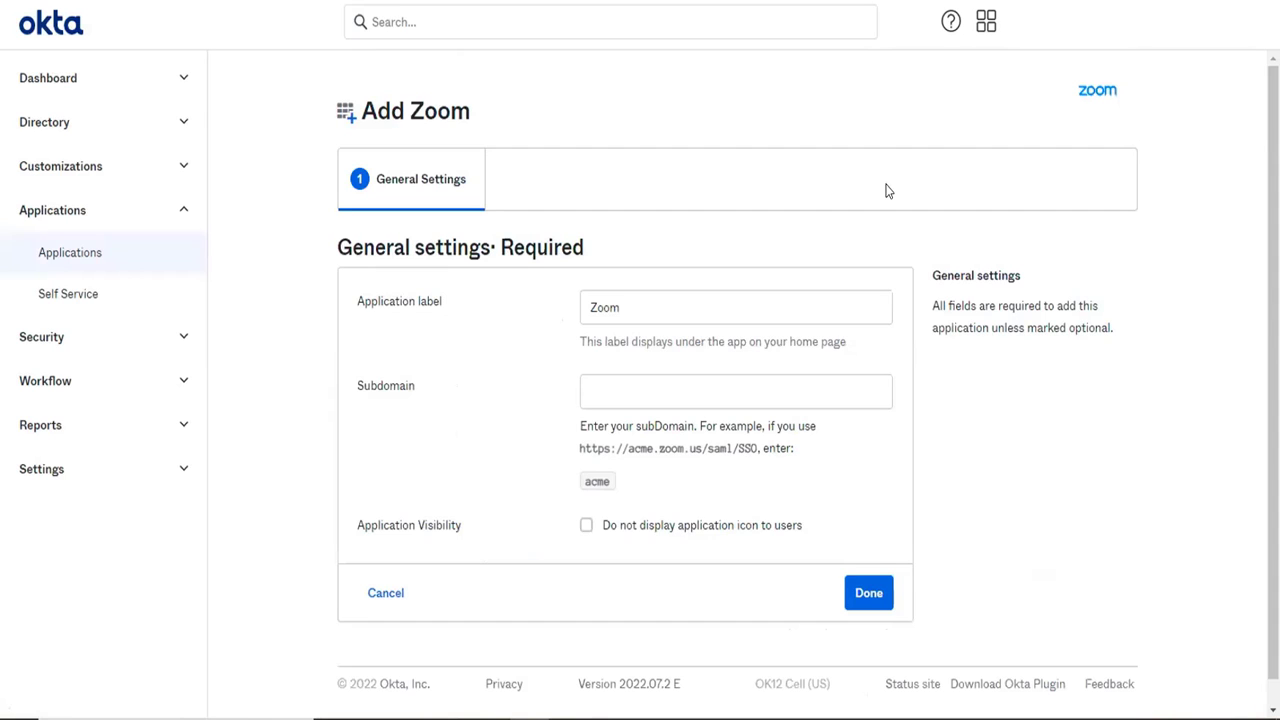
{"action": "left_click", "coordinate": [681, 392]}
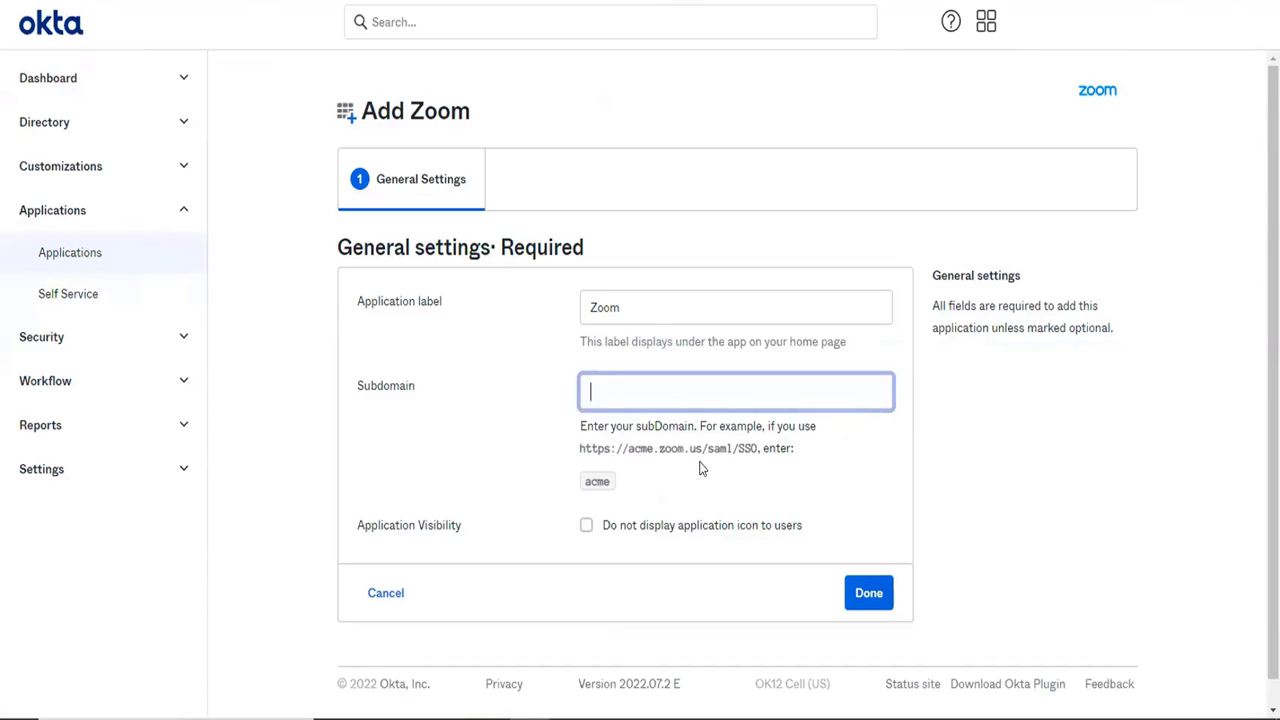
{"action": "double_click", "coordinate": [597, 481]}
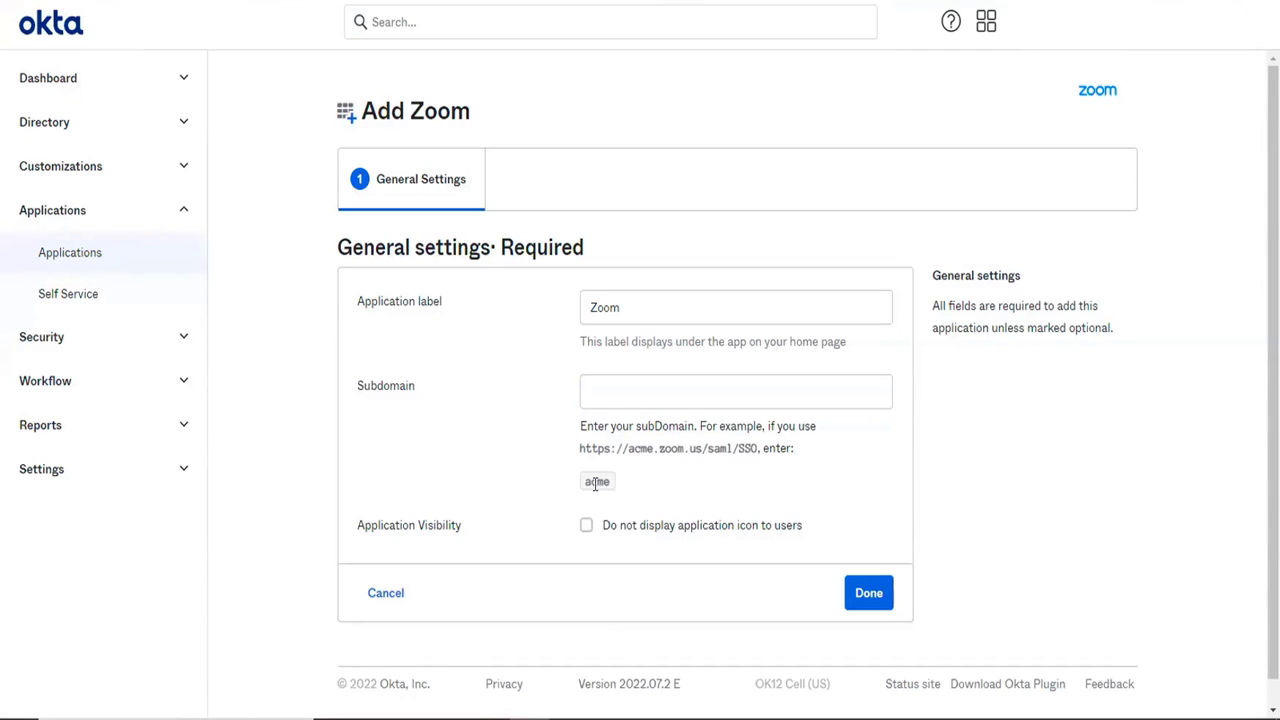
{"action": "double_click", "coordinate": [643, 449]}
{"action": "left_click", "coordinate": [630, 388]}
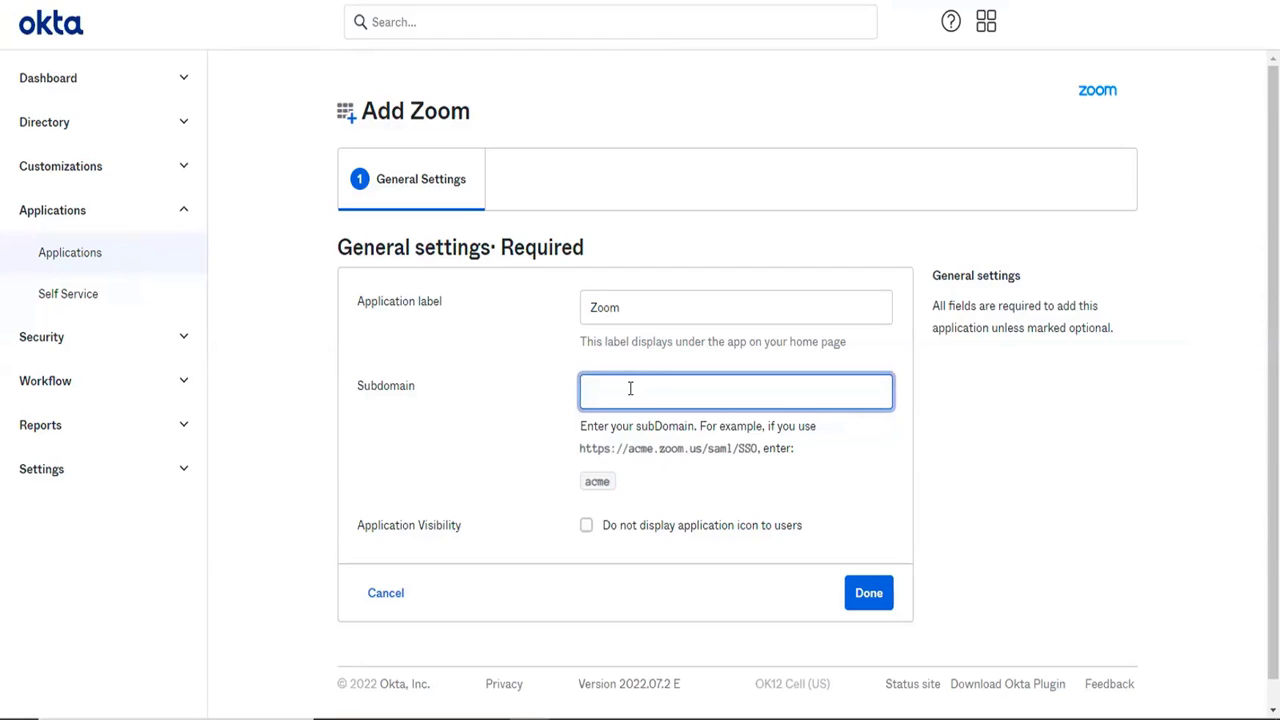
{"action": "type", "text": "sap"}
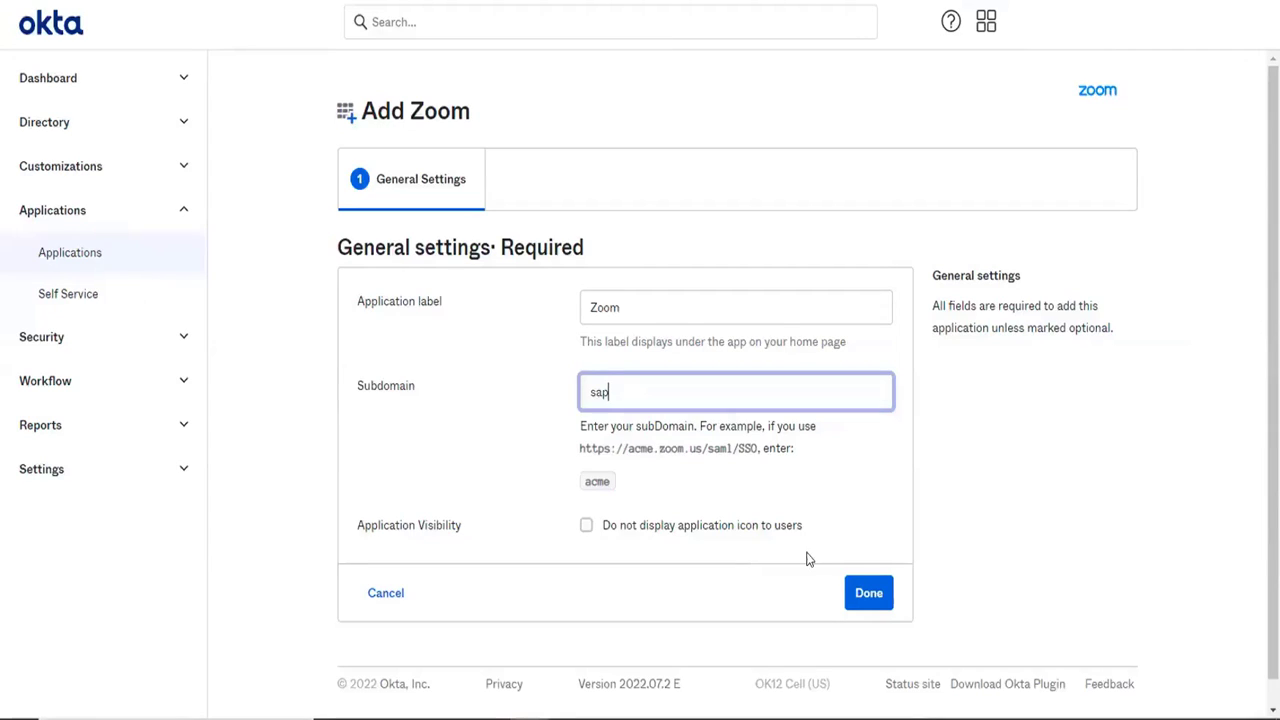
{"action": "left_click", "coordinate": [865, 598]}
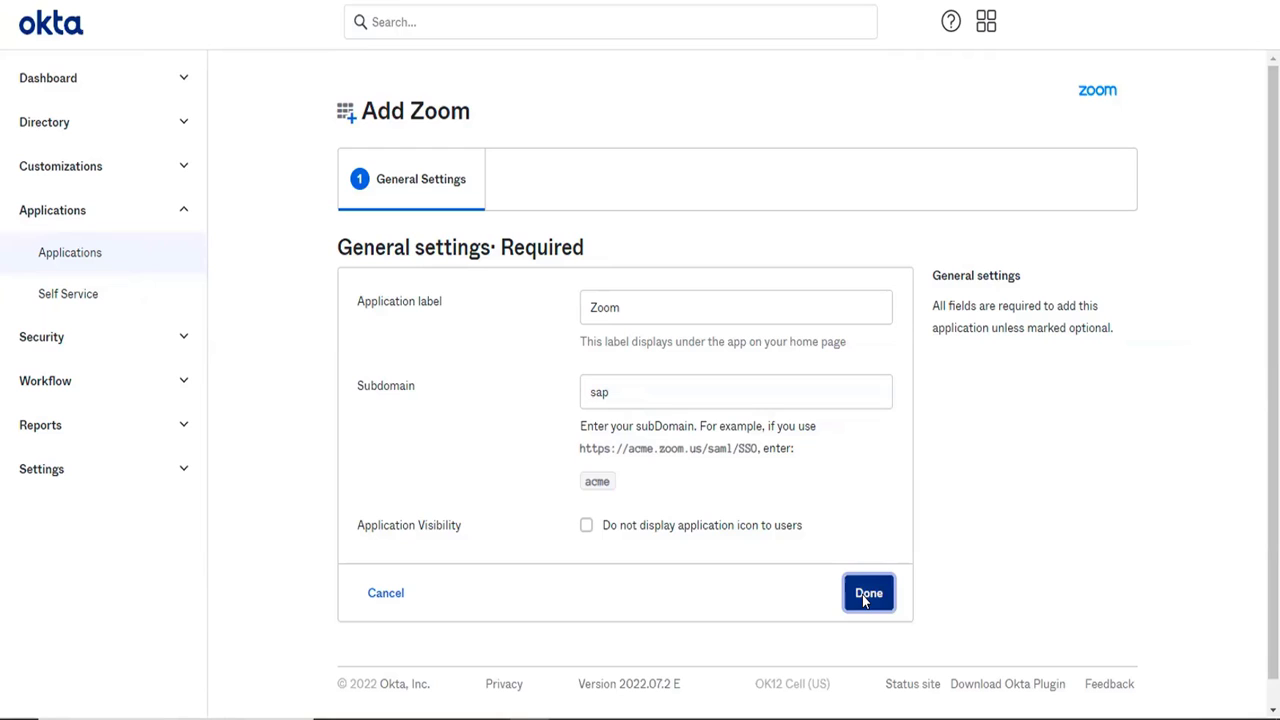
{"action": "left_click", "coordinate": [865, 596]}
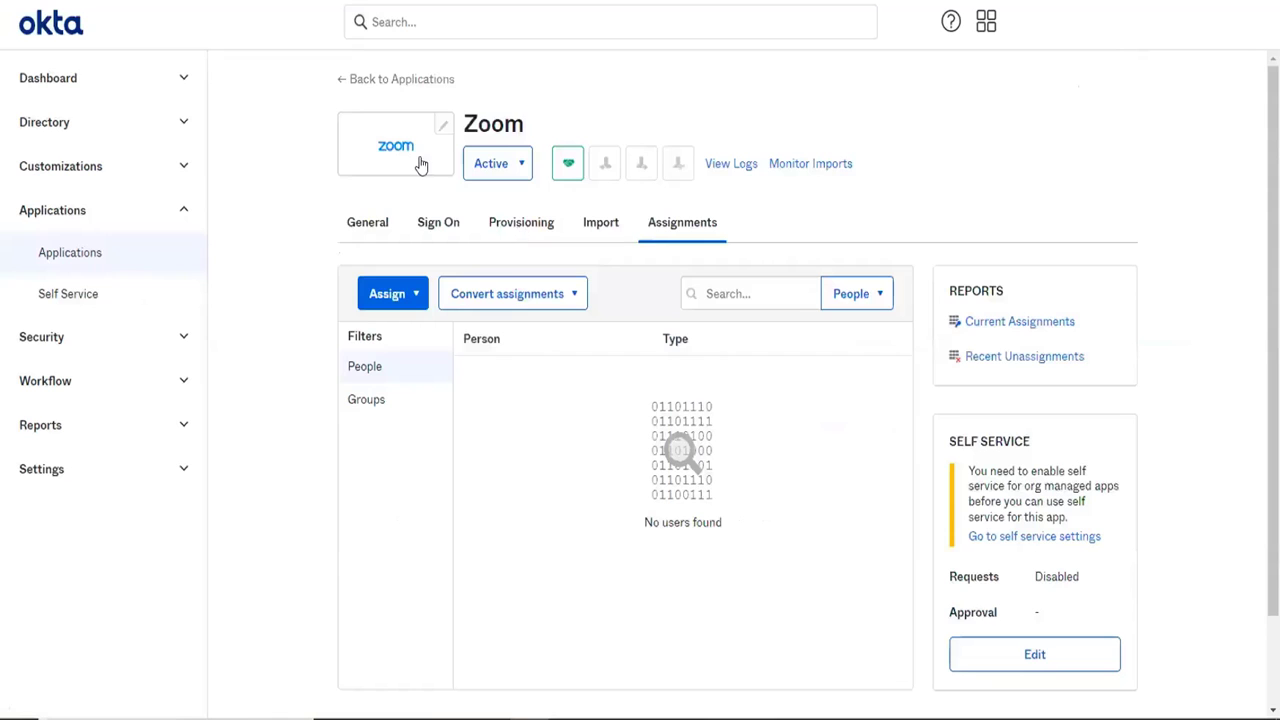
Review Zoom's SAML 2.0 sign-on settings and open its SAML setup instructions in a new browser tab.
{"action": "left_click", "coordinate": [436, 234]}
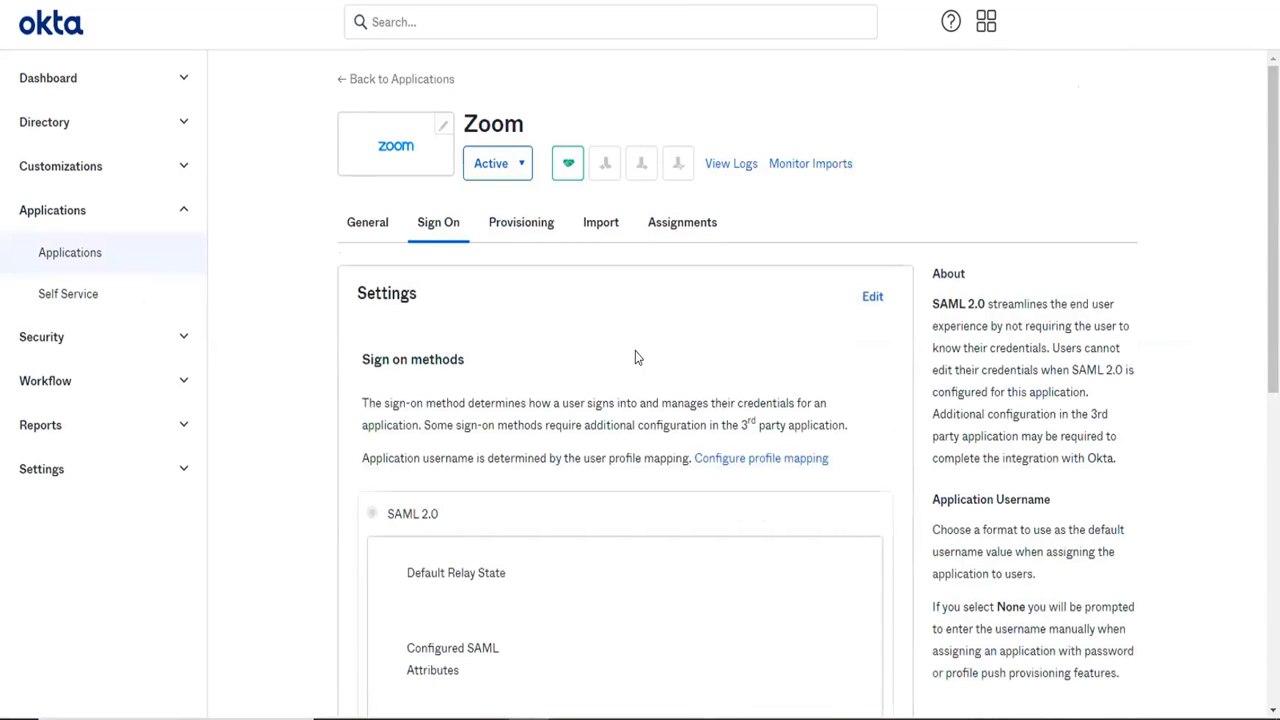
{"action": "scroll", "coordinate": [634, 357], "scroll_direction": "down", "scroll_amount": 2}
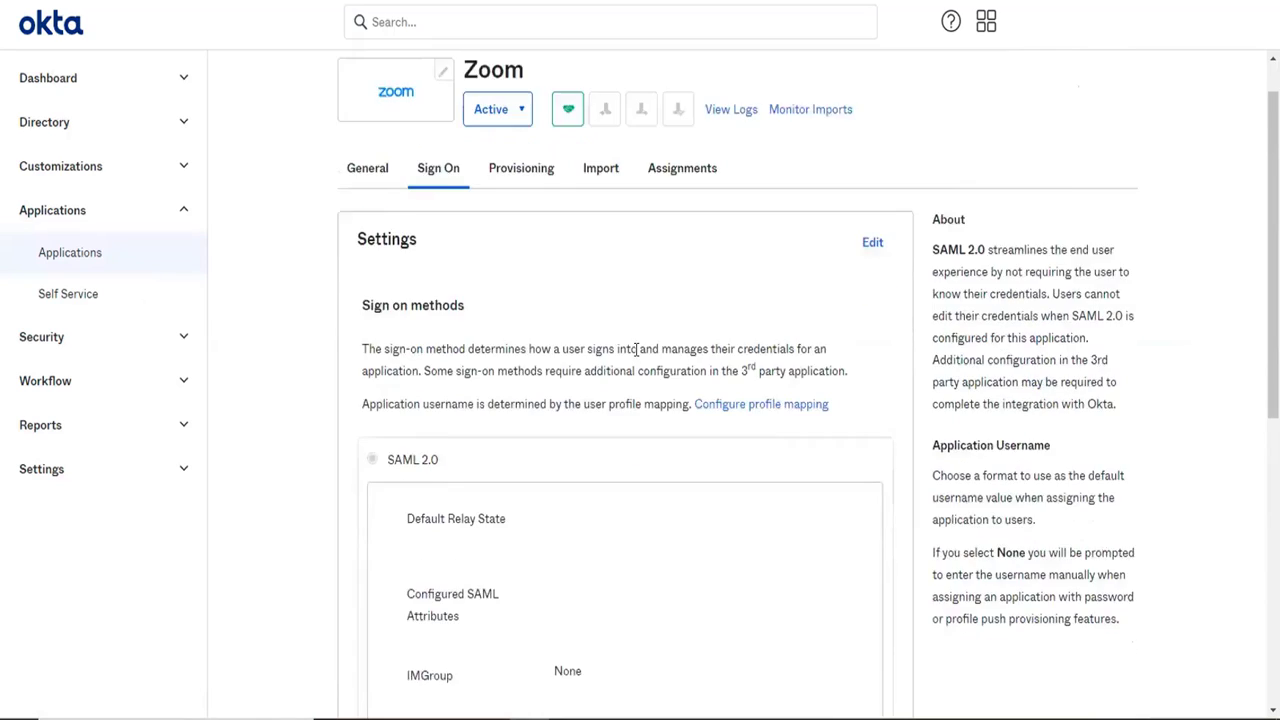
{"action": "triple_click", "coordinate": [407, 327]}
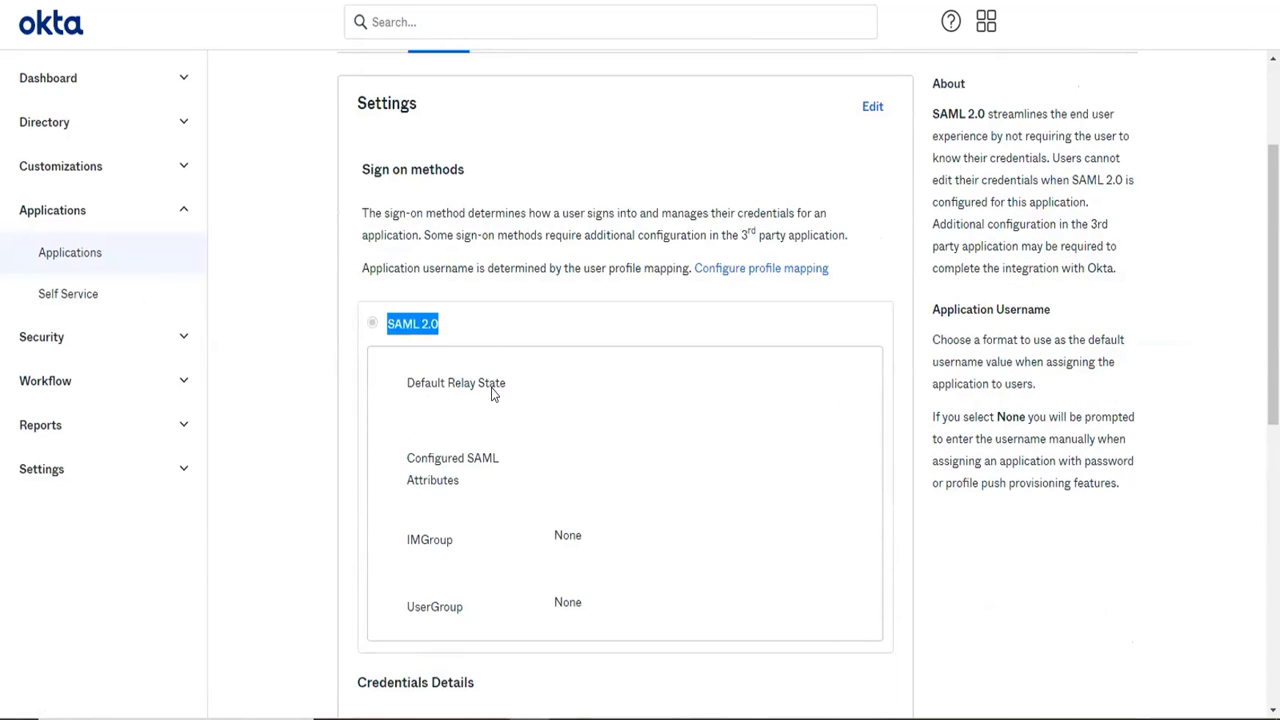
{"action": "scroll", "coordinate": [491, 395], "scroll_direction": "down", "scroll_amount": 1}
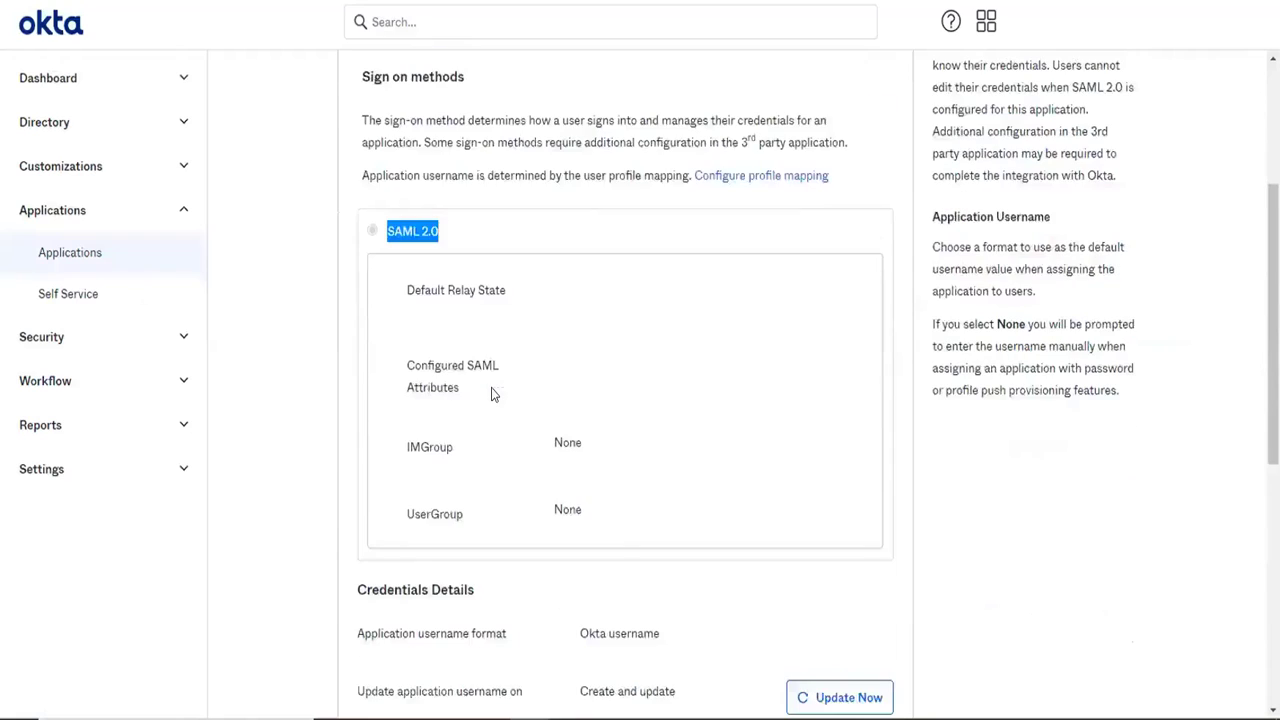
{"action": "scroll", "coordinate": [491, 393], "scroll_direction": "down", "scroll_amount": 1}
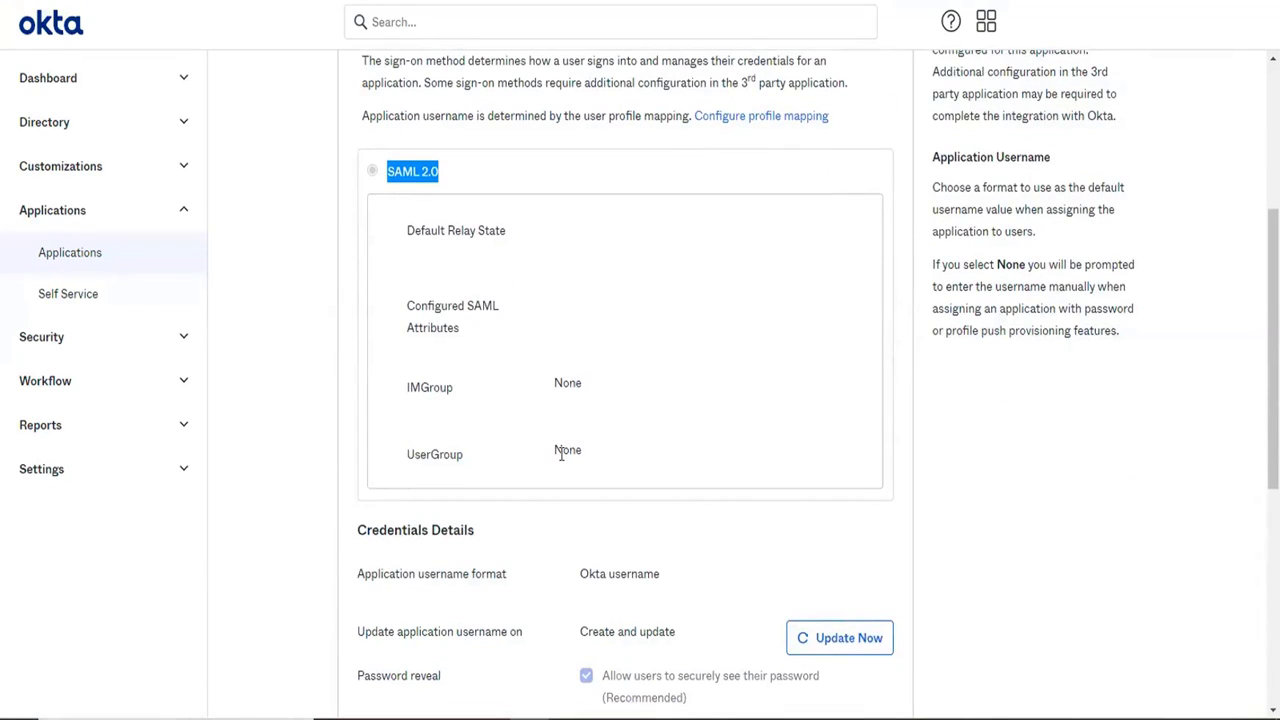
{"action": "scroll", "coordinate": [561, 455], "scroll_direction": "down", "scroll_amount": 2}
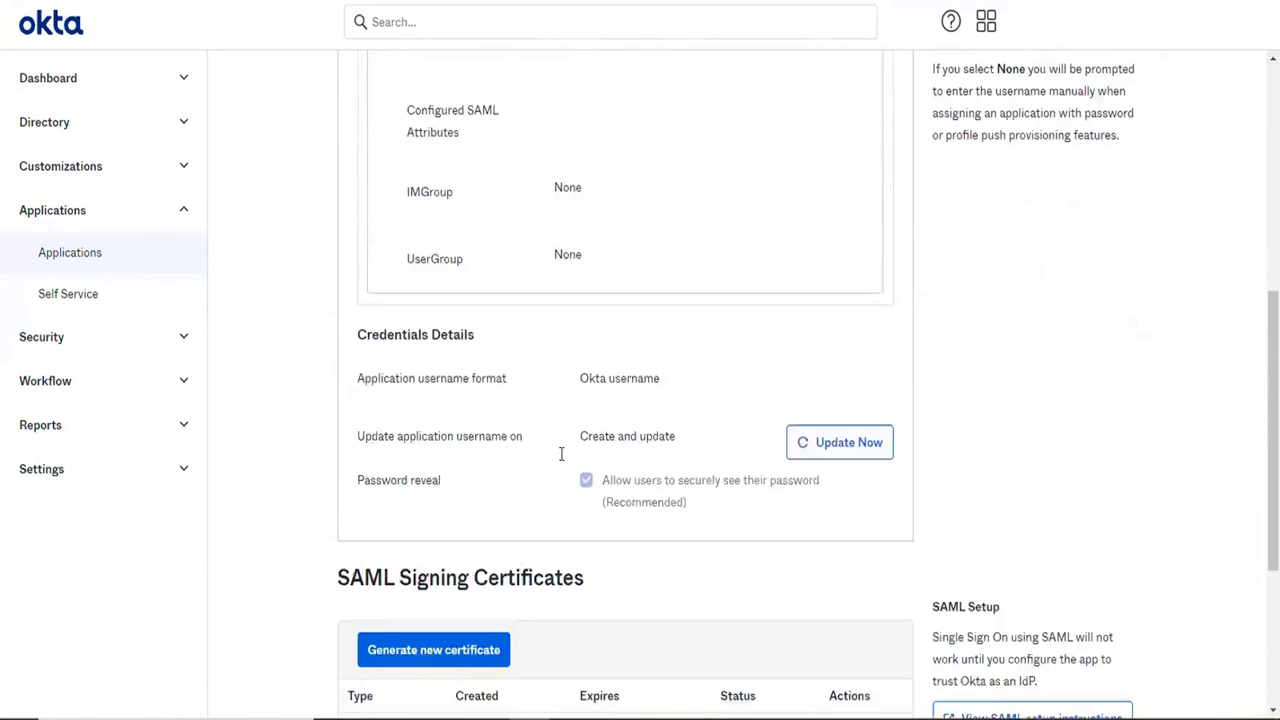
{"action": "scroll", "coordinate": [561, 455], "scroll_direction": "down", "scroll_amount": 3}
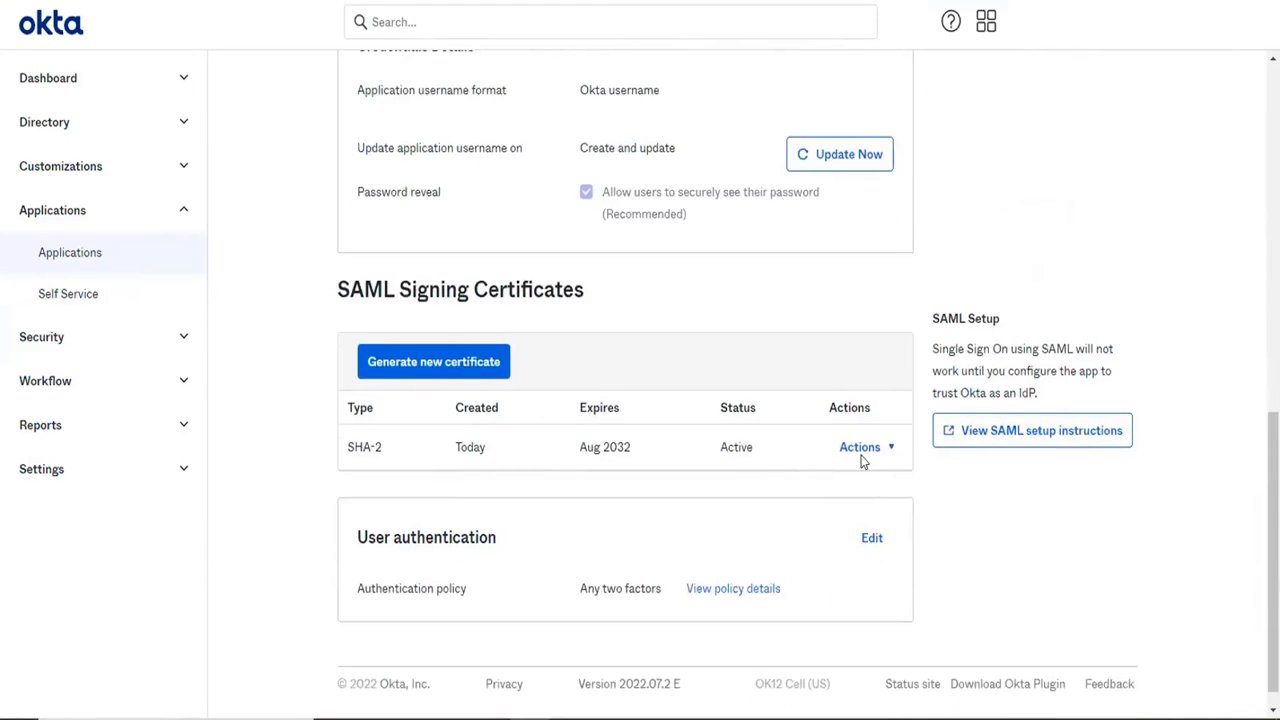
{"action": "right_click", "coordinate": [1003, 431]}
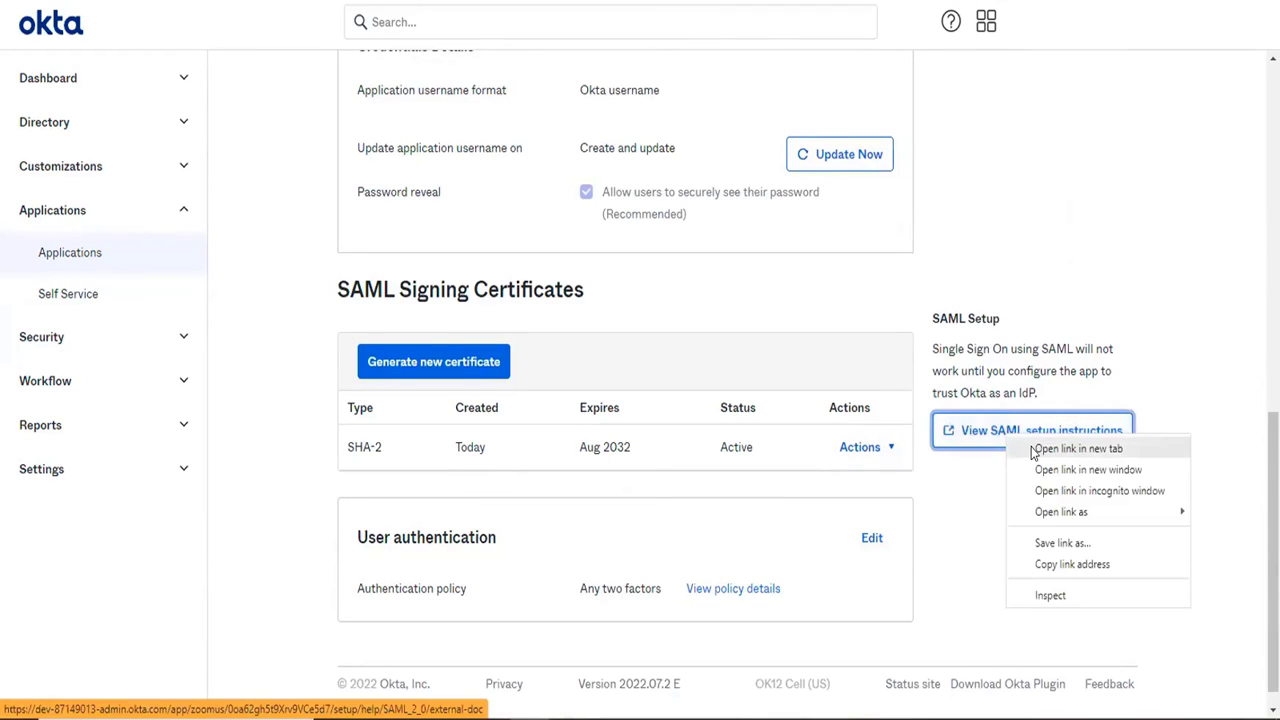
{"action": "left_click", "coordinate": [1033, 451]}
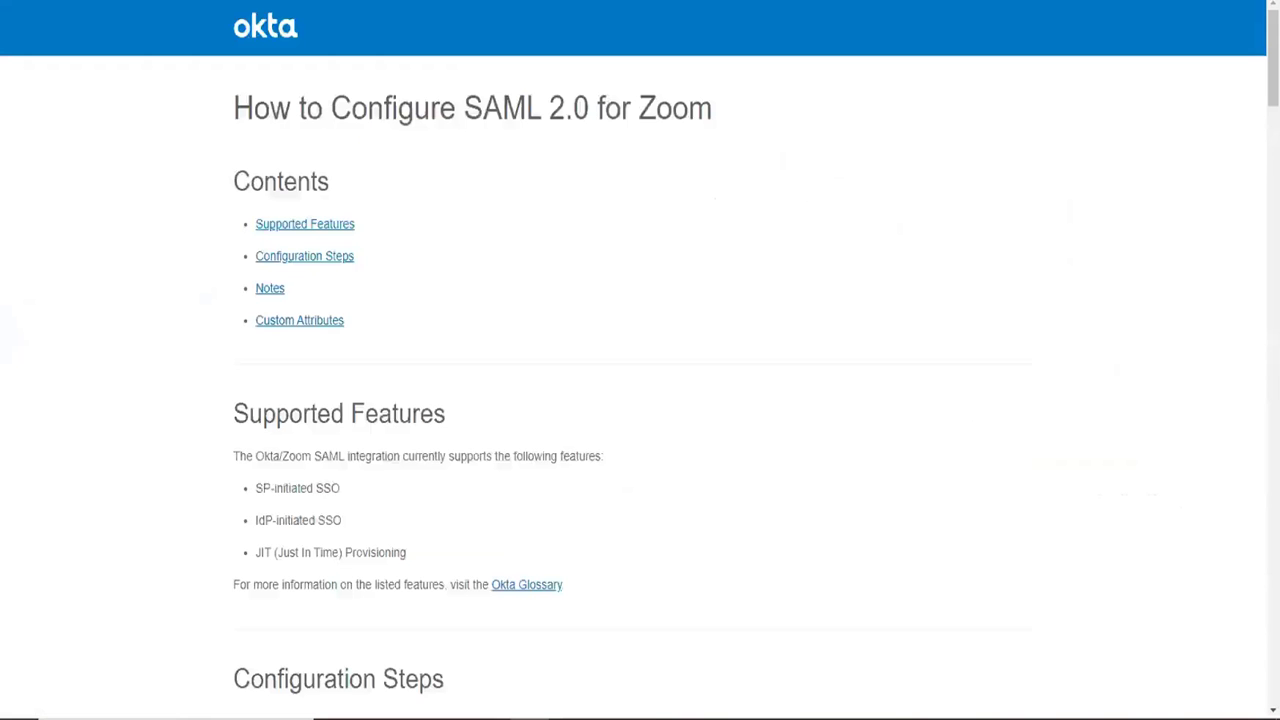
Skim the Zoom SAML 2.0 setup guide from its supported features through the notes.
{"action": "scroll", "coordinate": [576, 494], "scroll_direction": "down", "scroll_amount": 4}
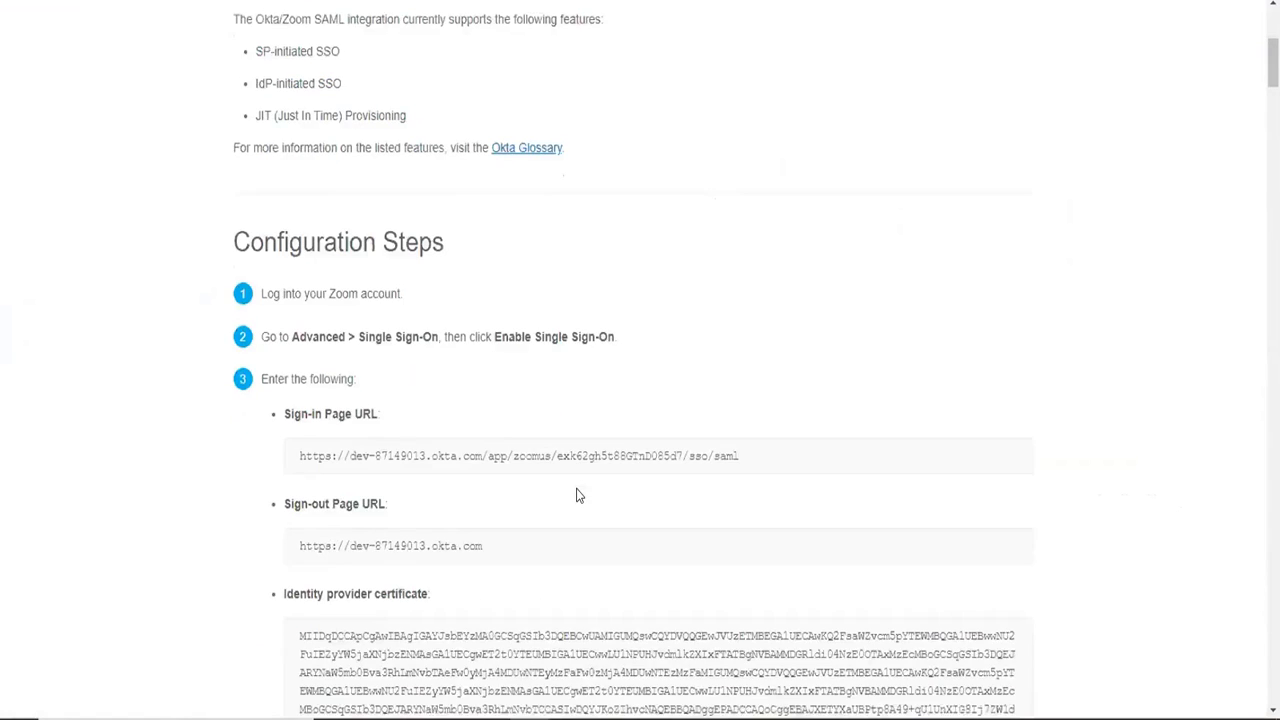
{"action": "scroll", "coordinate": [576, 488], "scroll_direction": "down", "scroll_amount": 20}
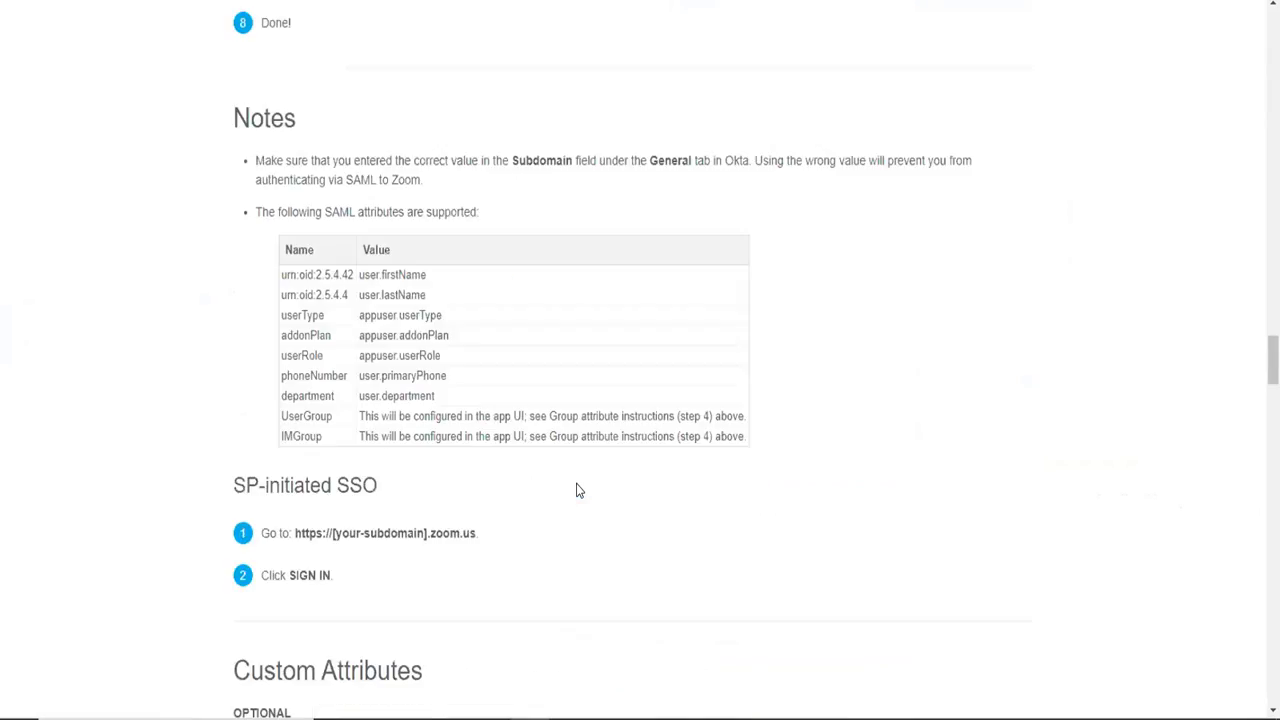
{"action": "scroll", "coordinate": [576, 490], "scroll_direction": "up", "scroll_amount": 20}
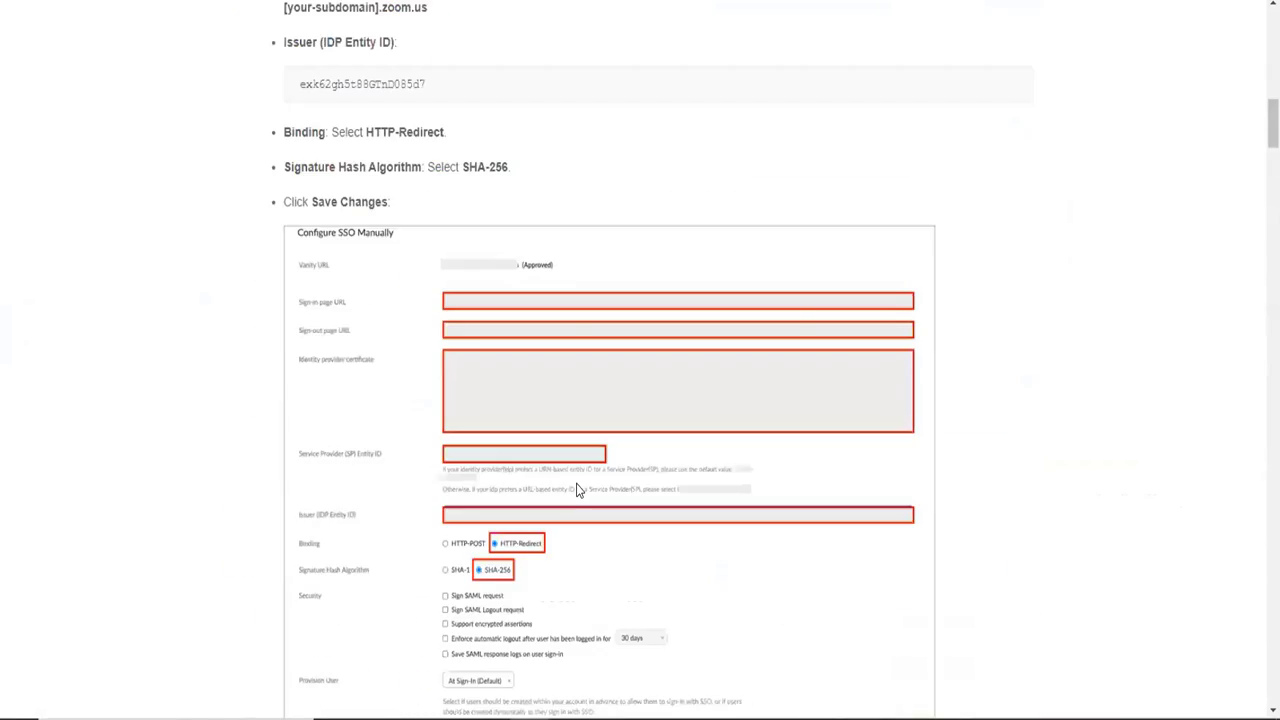
{"action": "scroll", "coordinate": [600, 470], "scroll_direction": "up", "scroll_amount": 15}
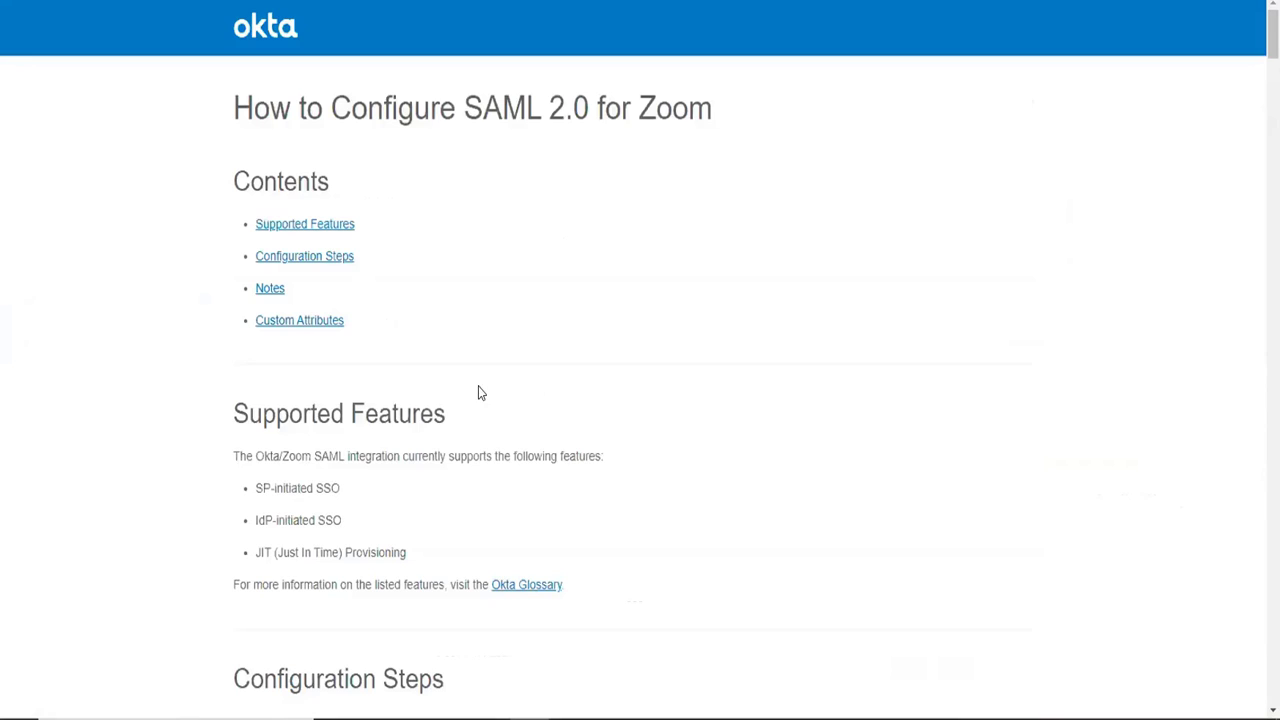
{"action": "right_click", "coordinate": [666, 266]}
{"action": "left_click", "coordinate": [474, 323]}
Examine the guide's configuration steps for Zoom single sign-on and highlight the sign-in page URL.
{"action": "scroll", "coordinate": [551, 628], "scroll_direction": "down", "scroll_amount": 5}
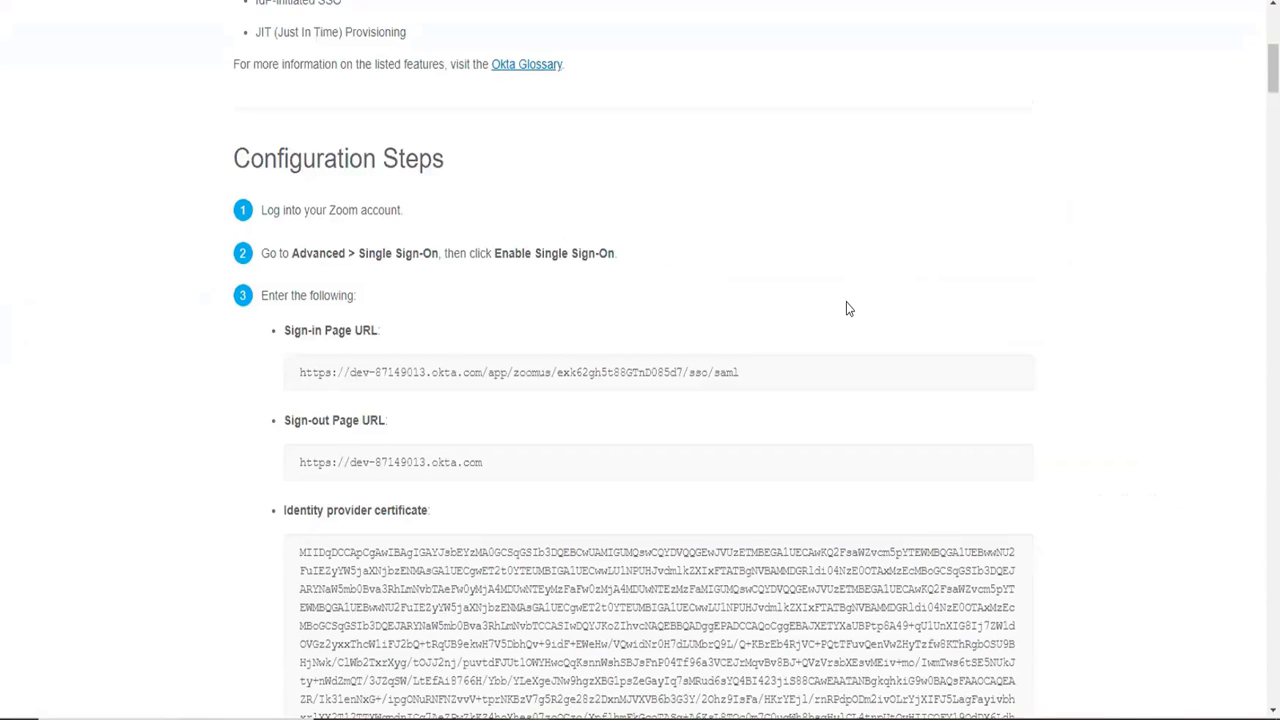
{"action": "scroll", "coordinate": [846, 310], "scroll_direction": "down", "scroll_amount": 20}
{"action": "scroll", "coordinate": [846, 308], "scroll_direction": "up", "scroll_amount": 7}
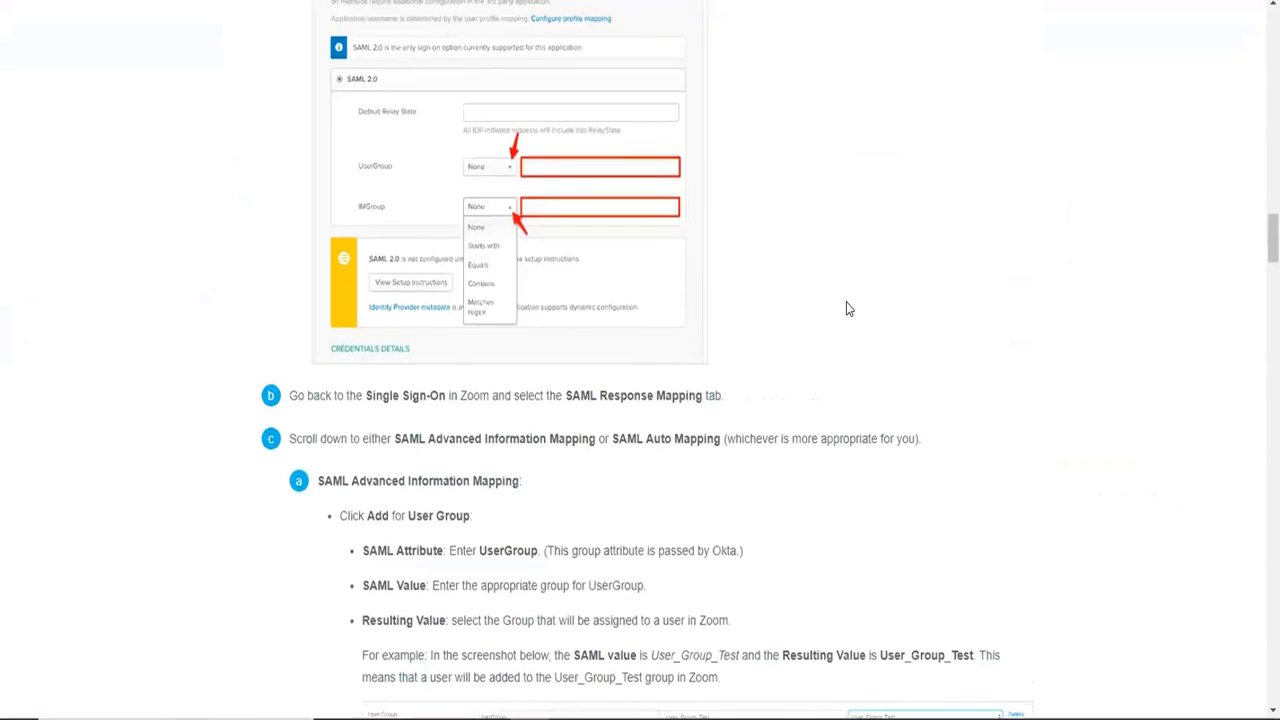
{"action": "scroll", "coordinate": [846, 309], "scroll_direction": "up", "scroll_amount": 10}
{"action": "scroll", "coordinate": [846, 309], "scroll_direction": "down", "scroll_amount": 1}
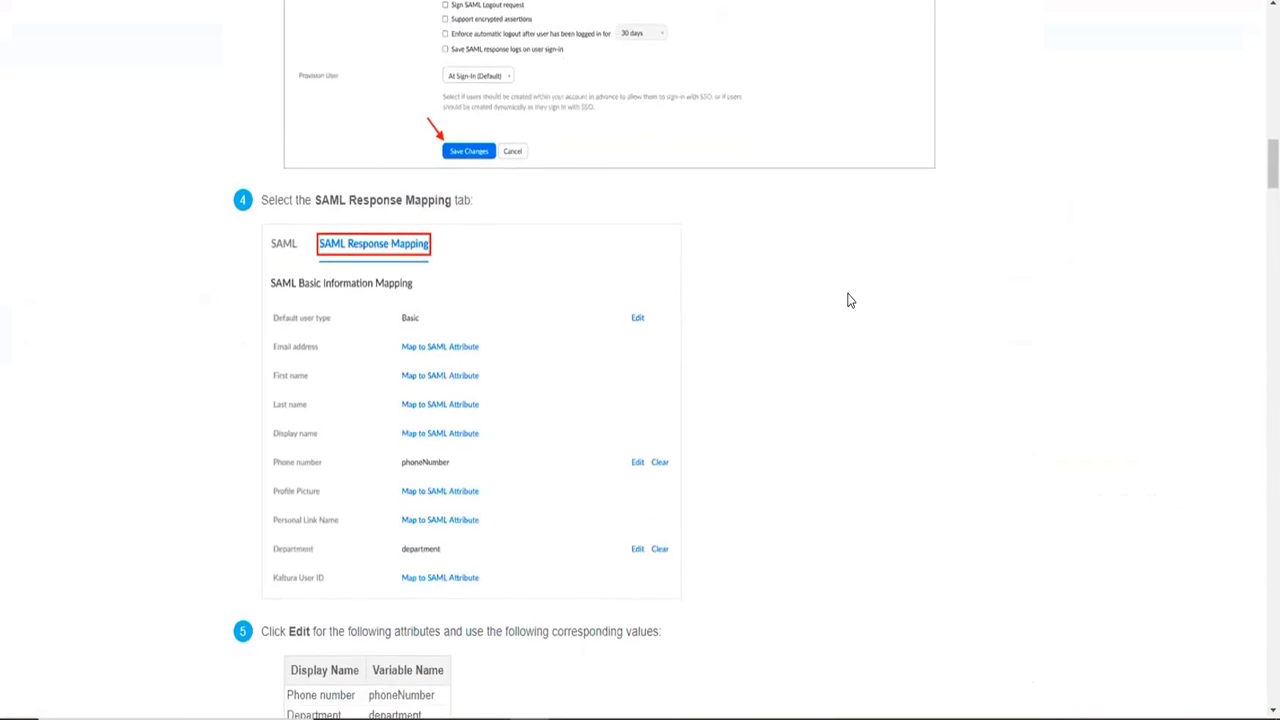
{"action": "scroll", "coordinate": [849, 300], "scroll_direction": "up", "scroll_amount": 3}
{"action": "scroll", "coordinate": [849, 300], "scroll_direction": "up", "scroll_amount": 5}
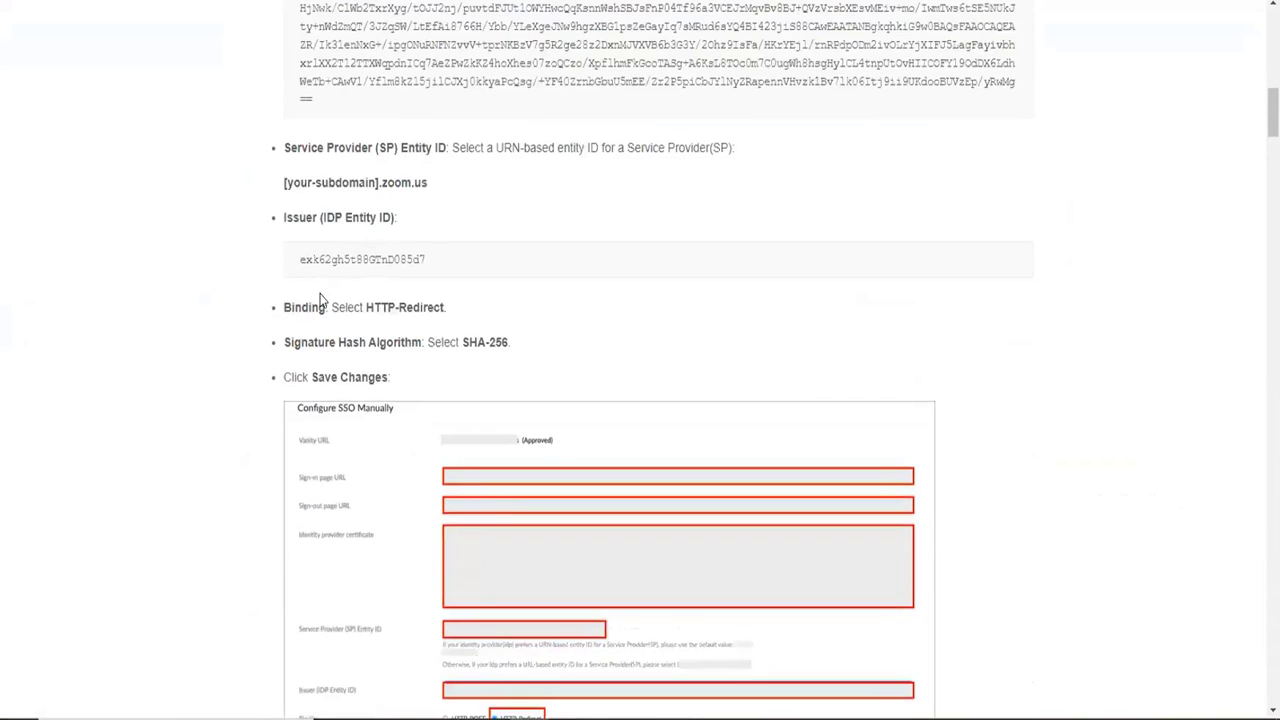
{"action": "scroll", "coordinate": [320, 300], "scroll_direction": "up", "scroll_amount": 5}
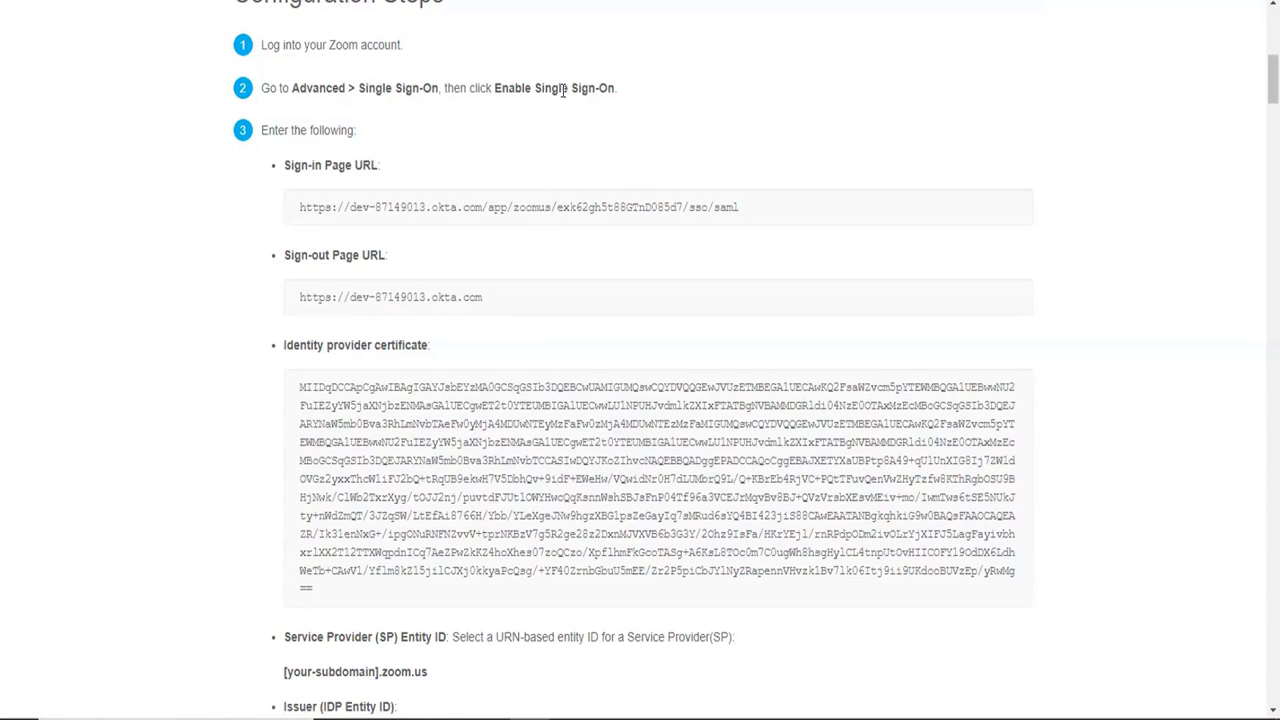
{"action": "triple_click", "coordinate": [362, 207]}
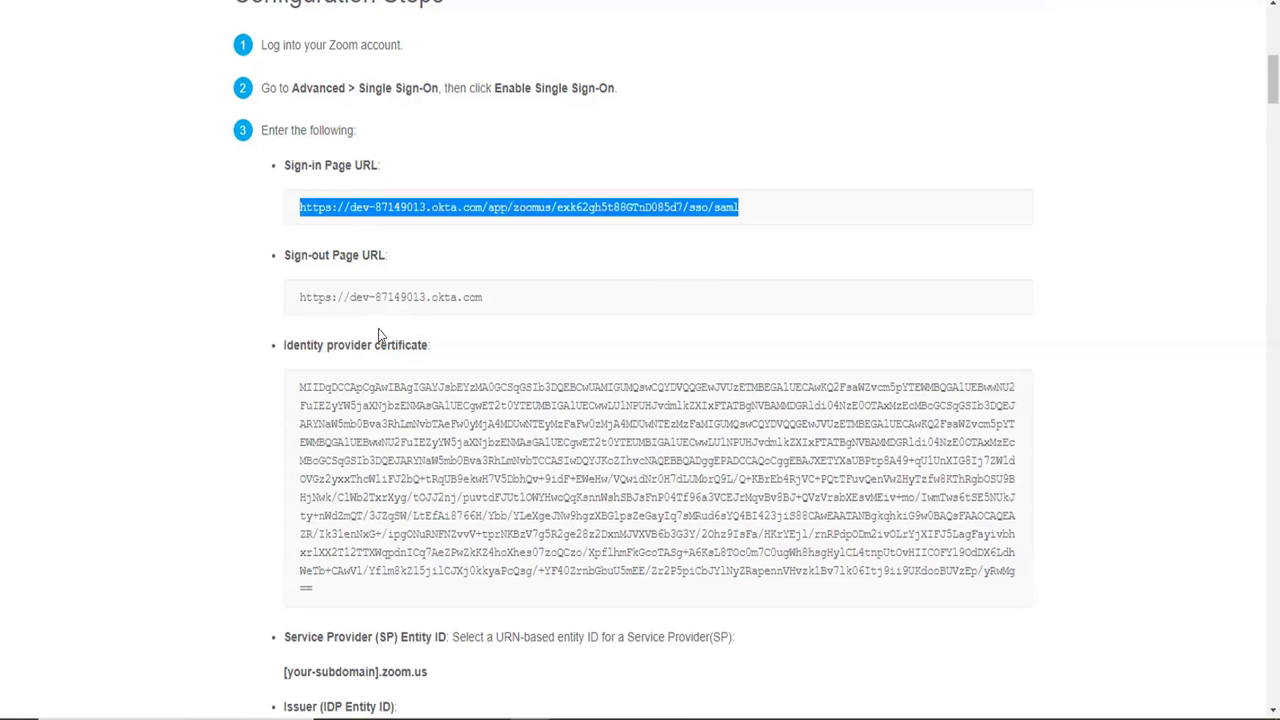